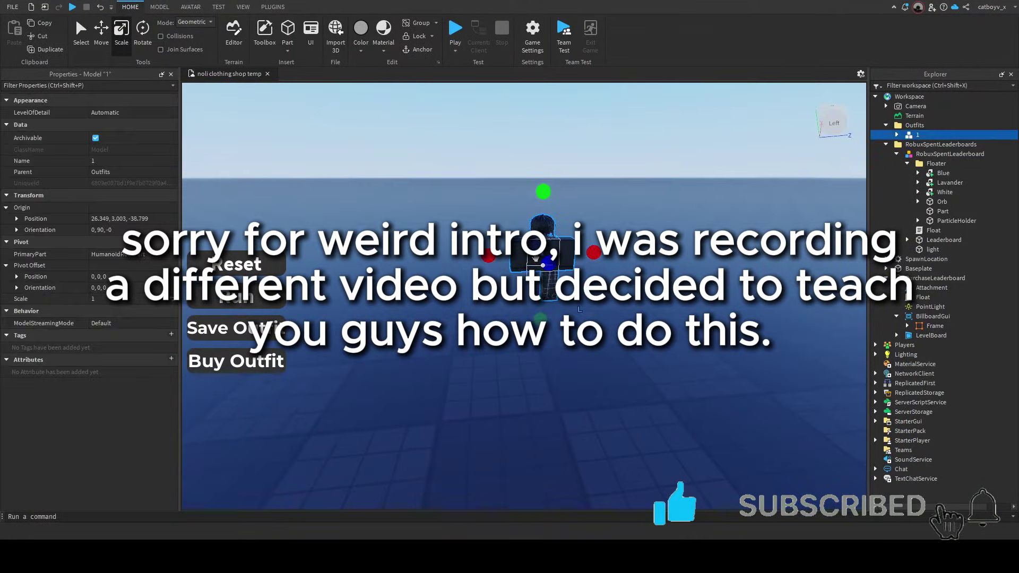
Show the Plugins tab and orbit the camera around the dark-clothed character
left_click(270, 7)
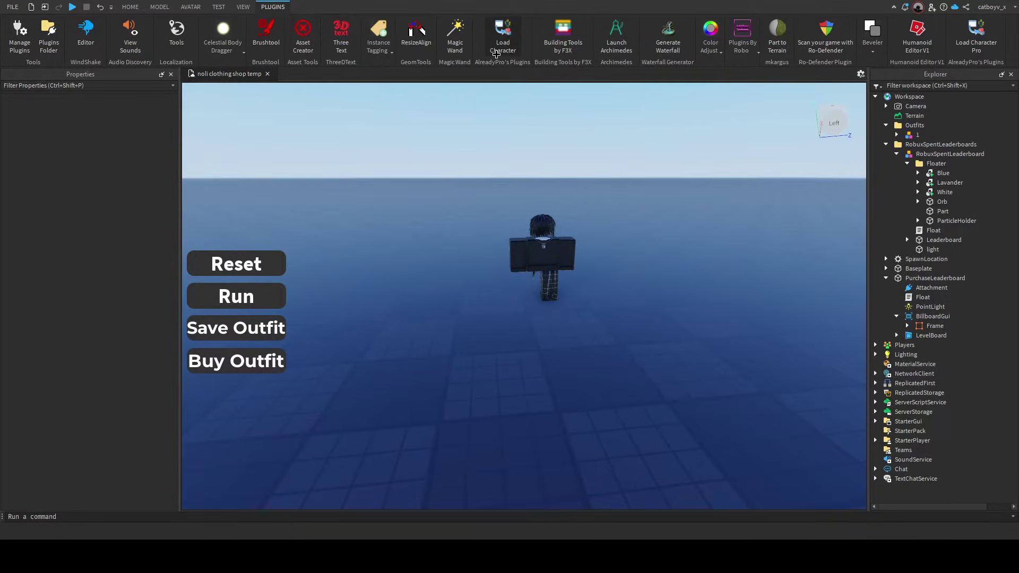
right_click_drag(687, 354, 644, 293)
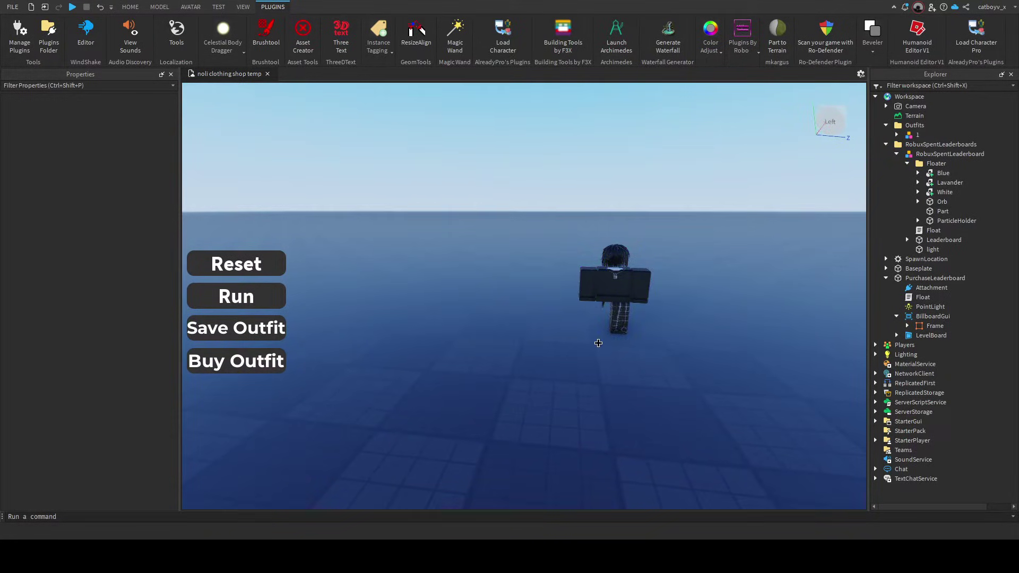
right_click_drag(656, 323, 643, 337)
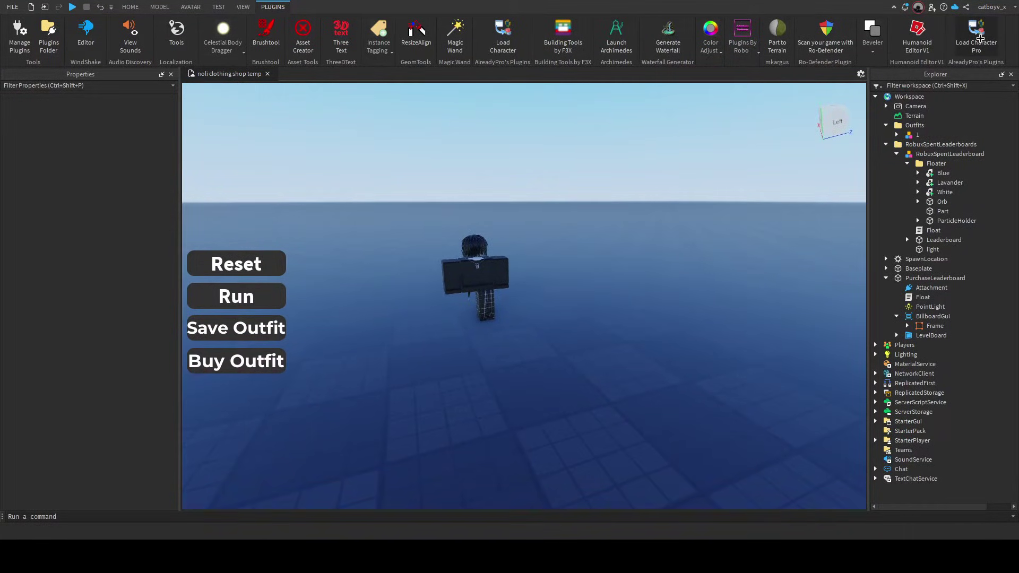
right_click_drag(642, 276, 637, 287)
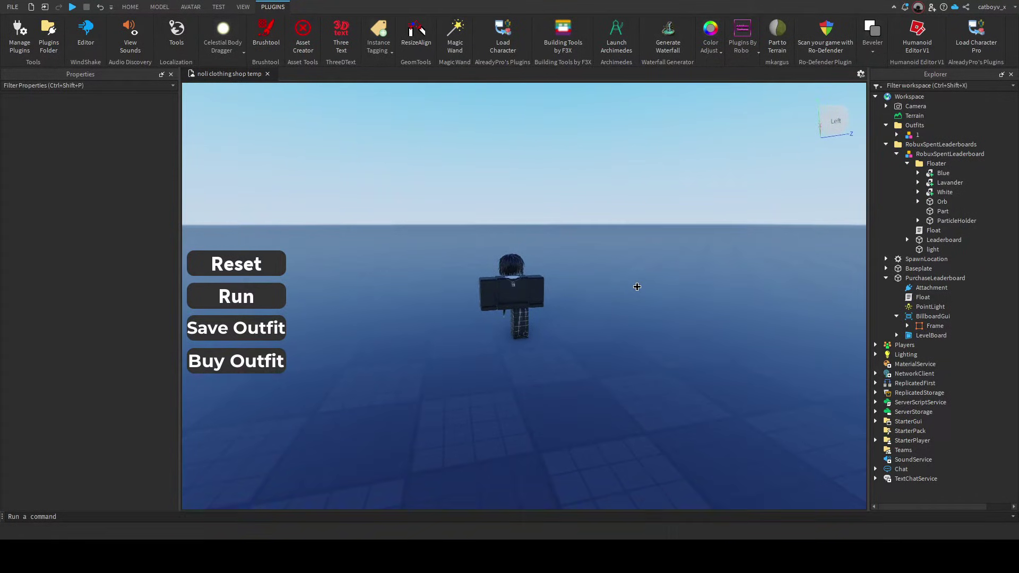
key("w")
key("s")
scroll(637, 287, "up", 2)
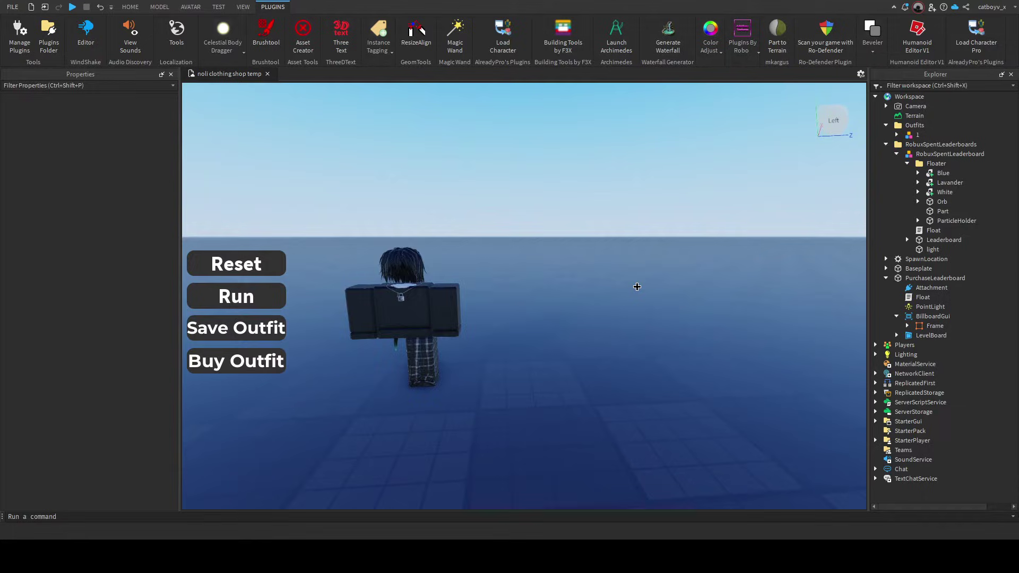
key("a")
key("s")
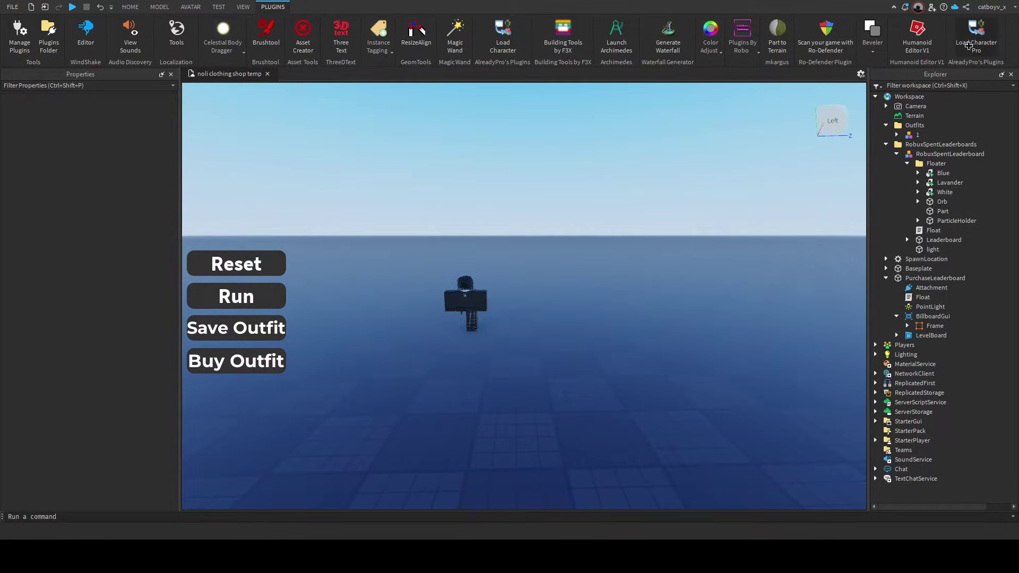
Bring the view round to the inserted AlreadyPro character and frame it
right_click_drag(740, 192, 741, 192)
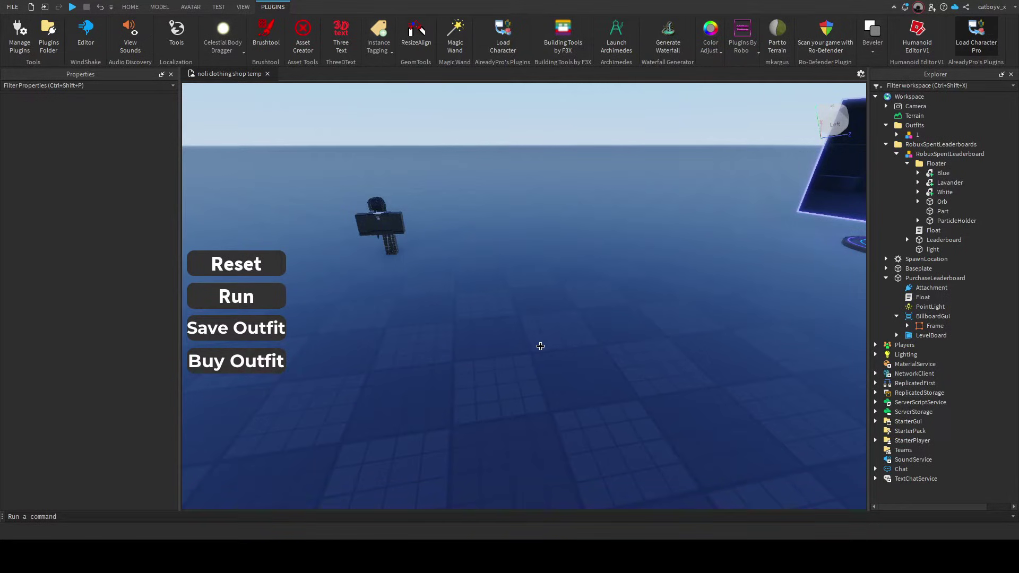
right_click_drag(626, 263, 626, 263)
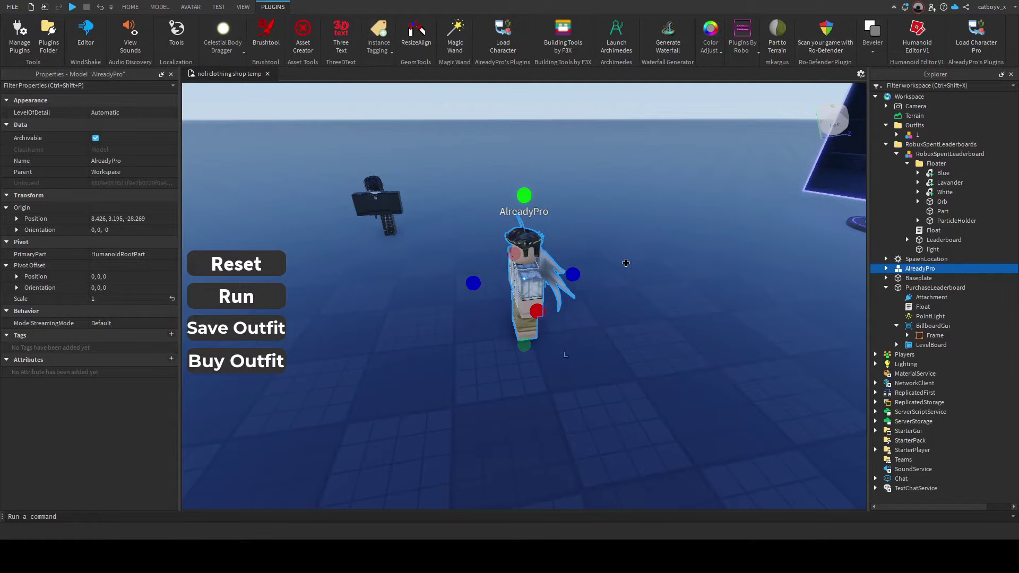
right_click_drag(570, 352, 570, 353)
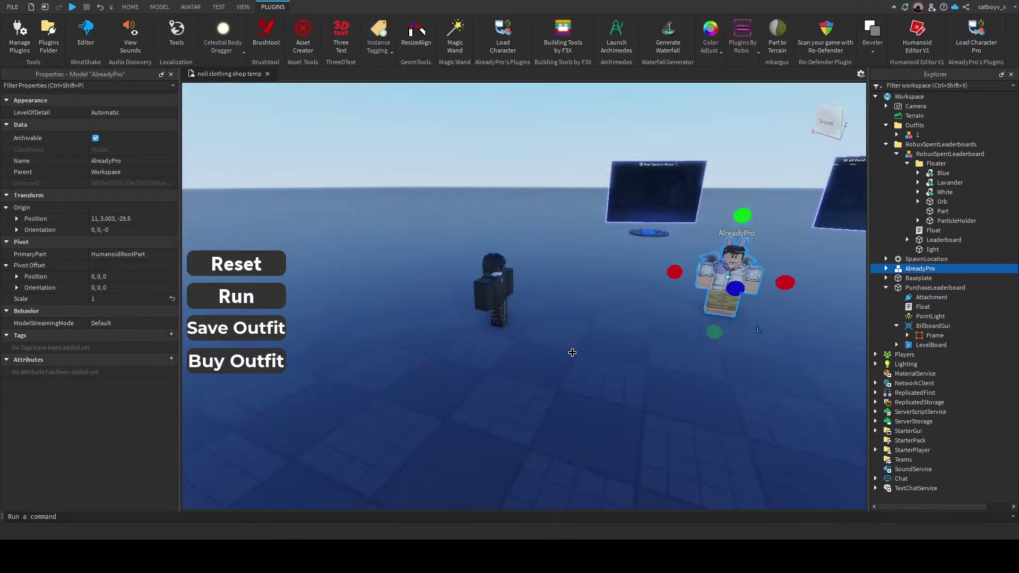
key("a")
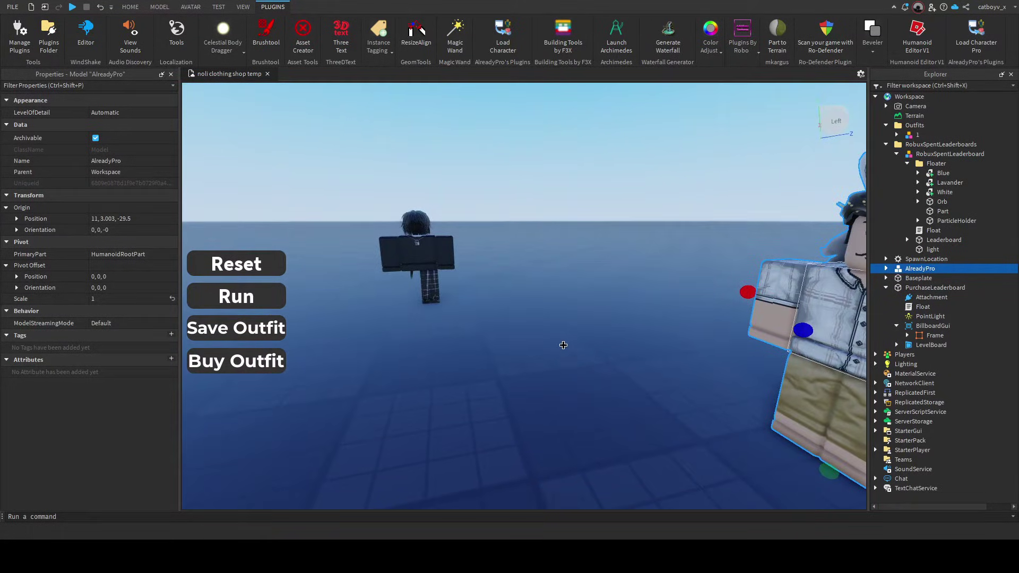
key("f")
Slide AlreadyPro along X beside the dark character and rotate it 90 degrees
left_click(130, 7)
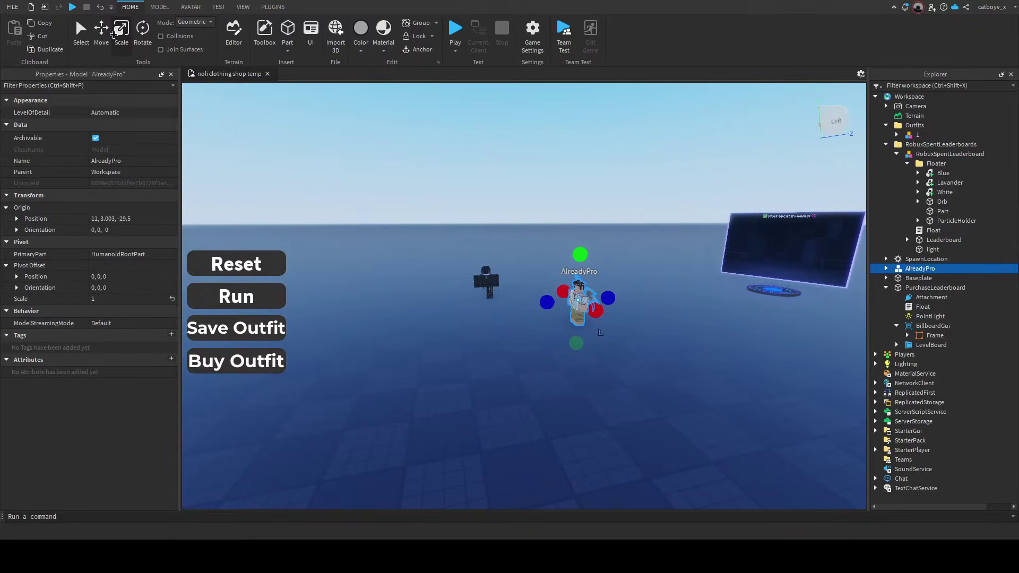
left_click(101, 36)
left_click_drag(551, 287, 519, 273)
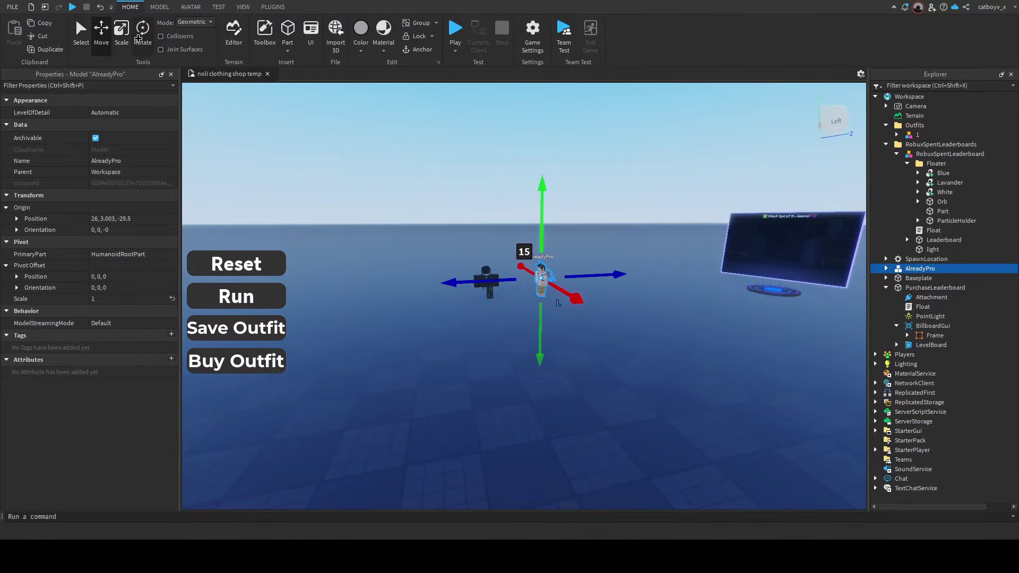
left_click(138, 37)
left_click_drag(558, 302, 647, 307)
scroll(647, 307, "up", 5)
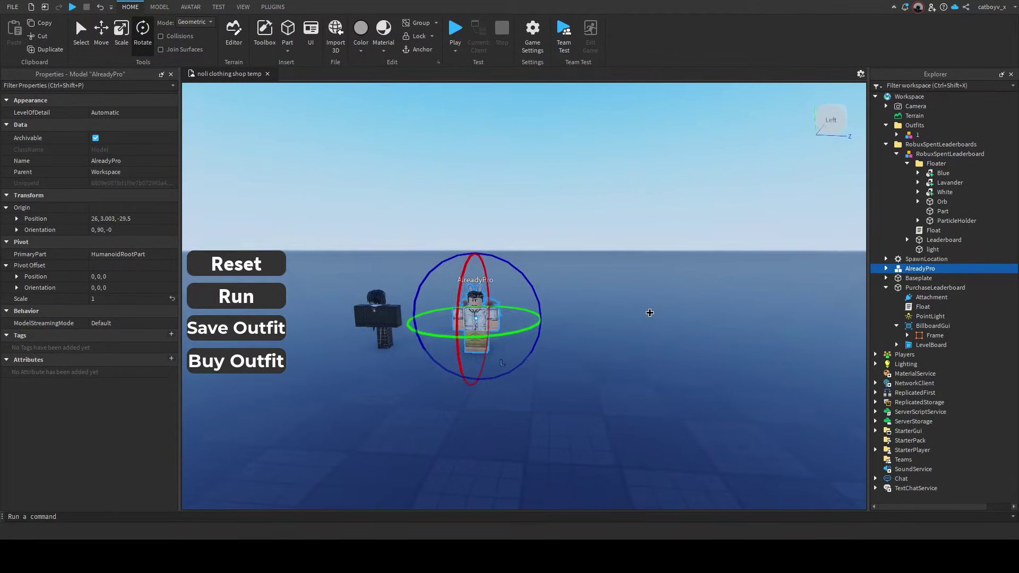
left_click(644, 339)
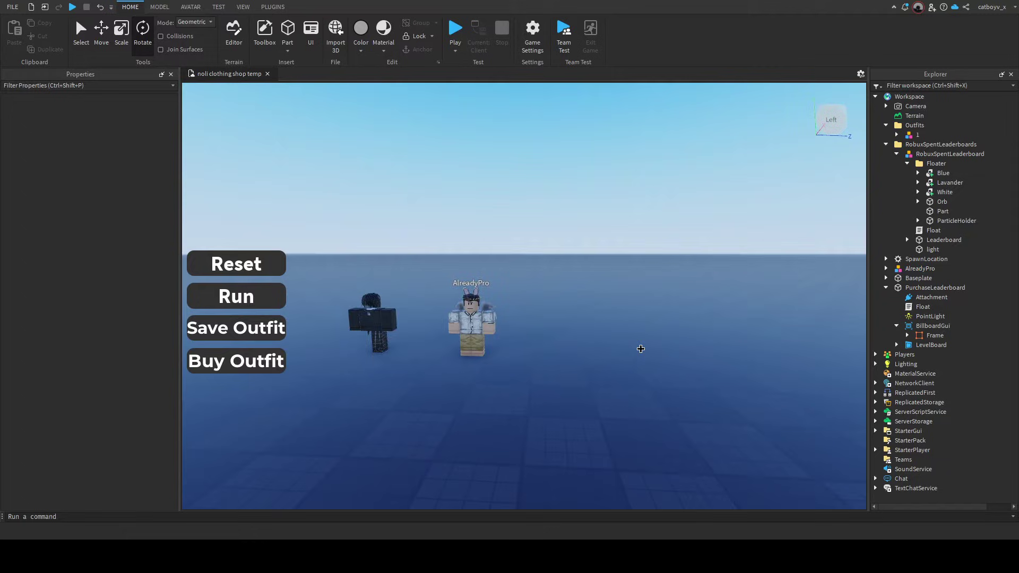
scroll(640, 349, "up", 3)
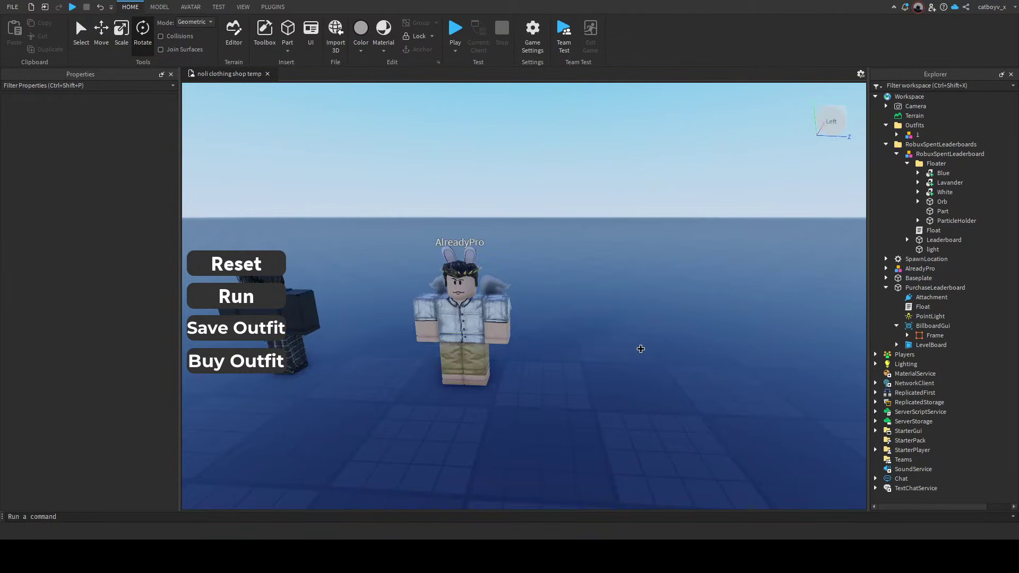
Set the AlreadyPro Humanoid's DisplayDistanceType to None
key("a")
left_click(599, 289)
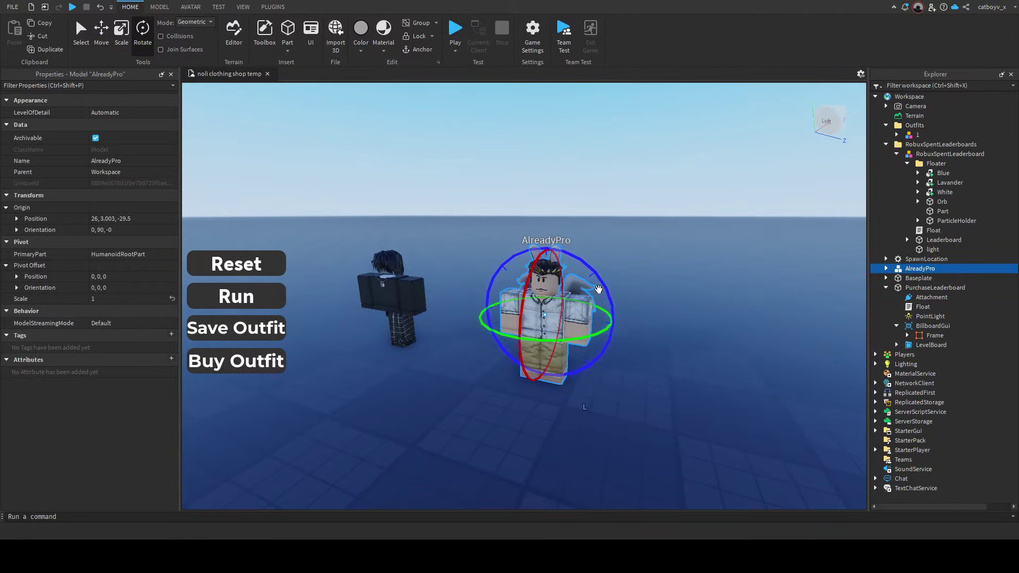
left_click(886, 269)
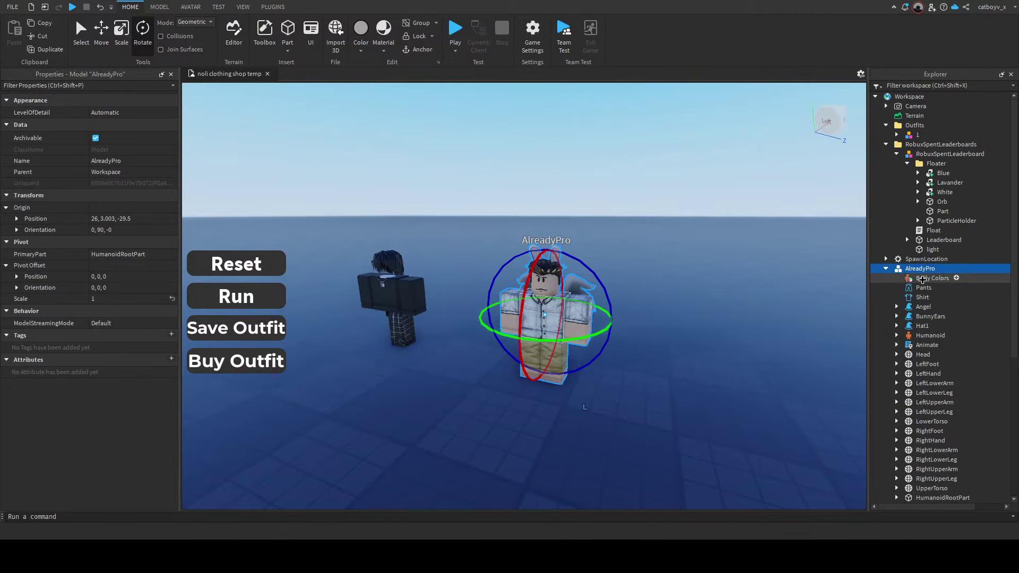
scroll(928, 311, "down", 1)
left_click(930, 309)
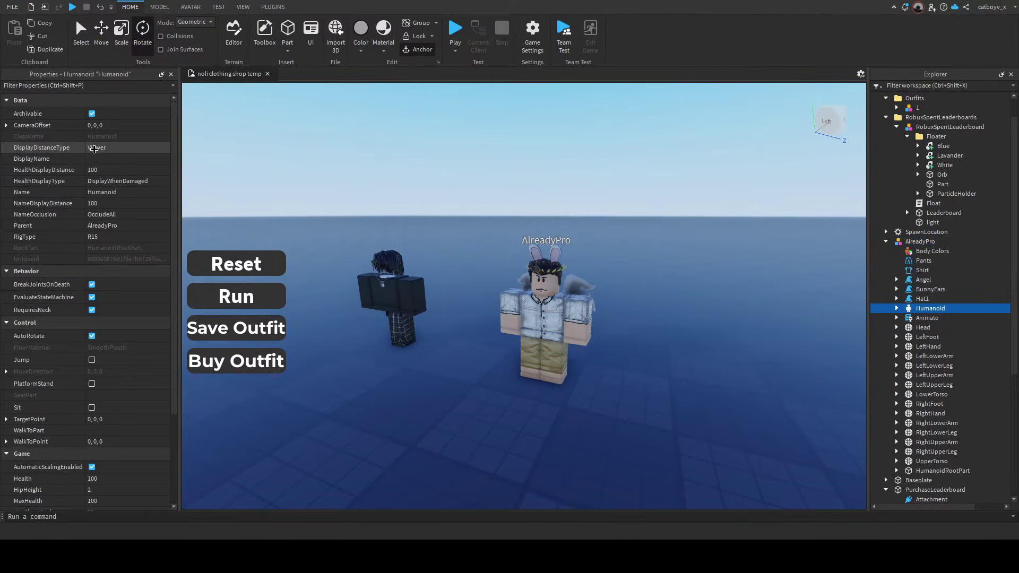
left_click(112, 151)
left_click(108, 159)
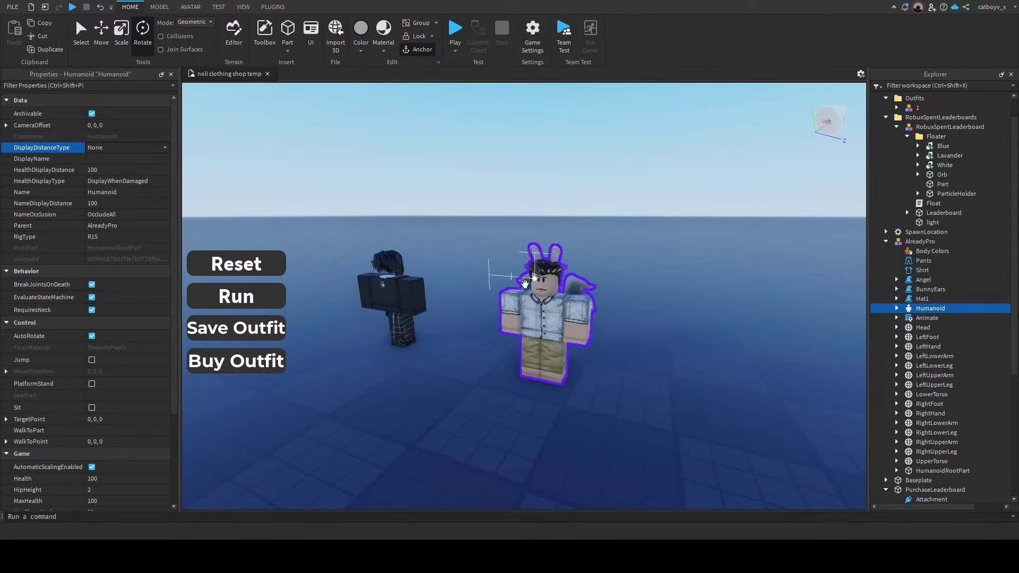
left_click(686, 266)
mouse_move(687, 263)
right_mouse_down()
mouse_move(642, 321)
mouse_move(787, 322)
right_mouse_up()
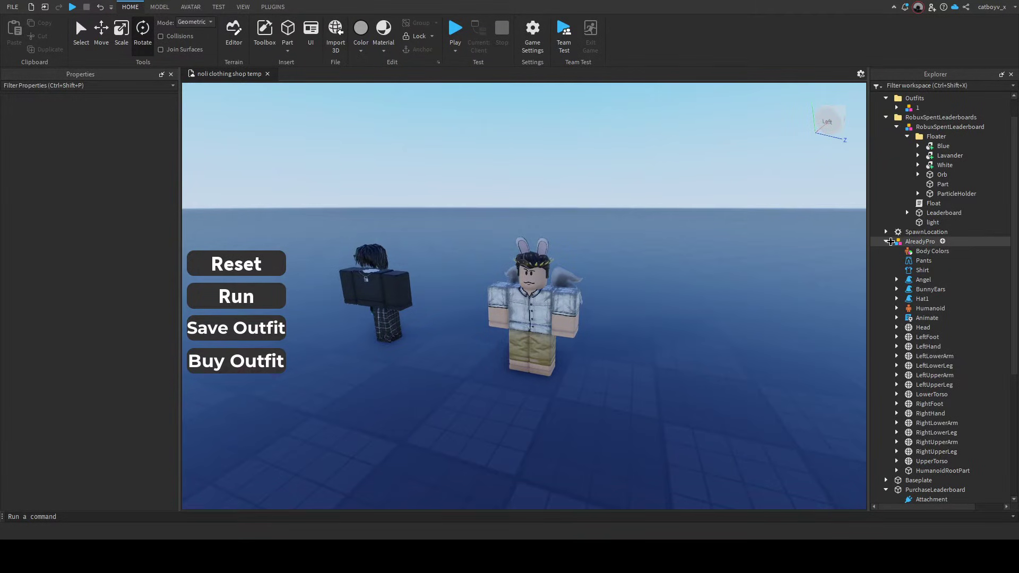
Drop AlreadyPro into the Outfits folder and rename it to '2'
left_click(887, 241)
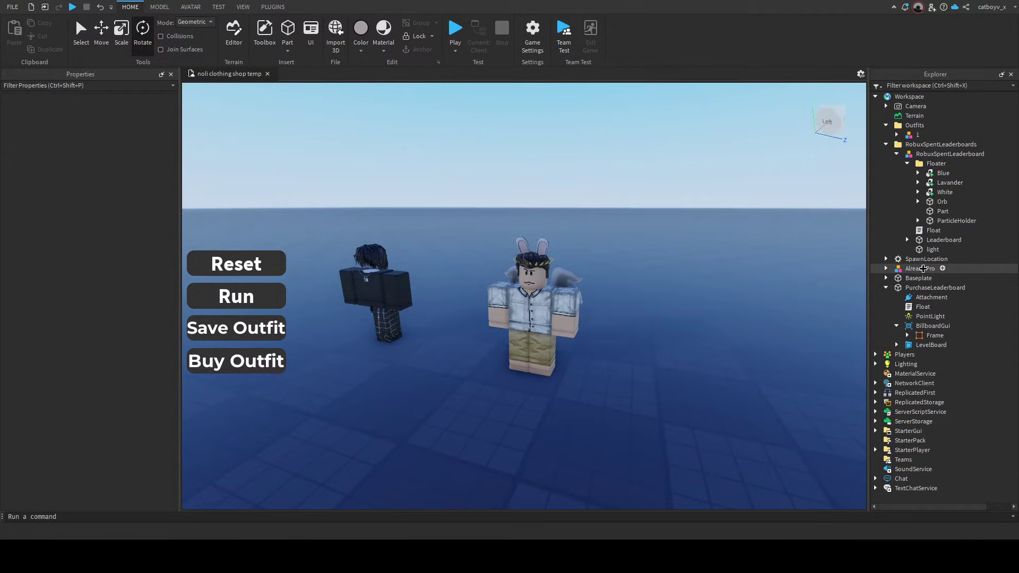
left_click_drag(921, 270, 936, 131)
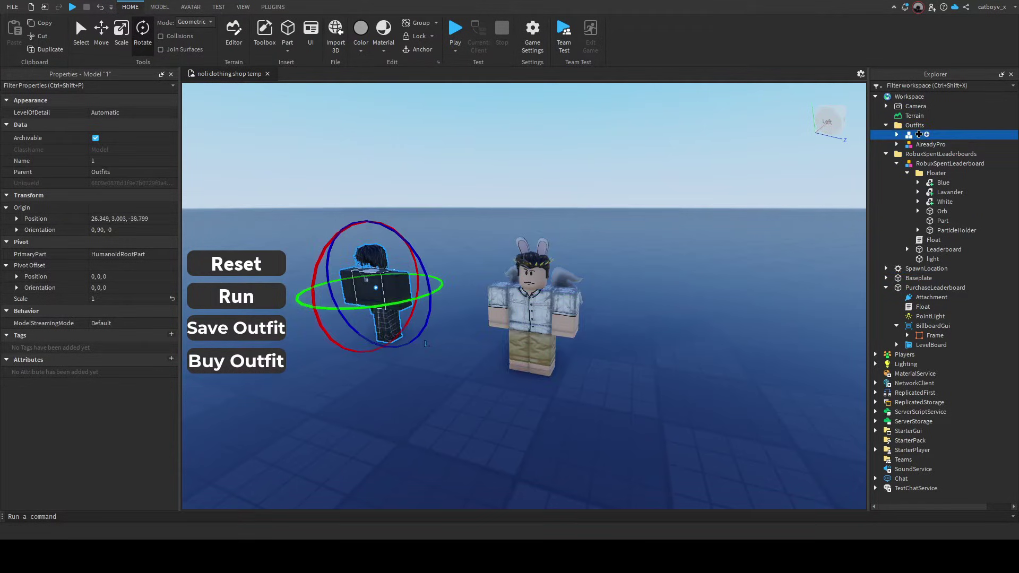
left_click(384, 278)
left_click(918, 145)
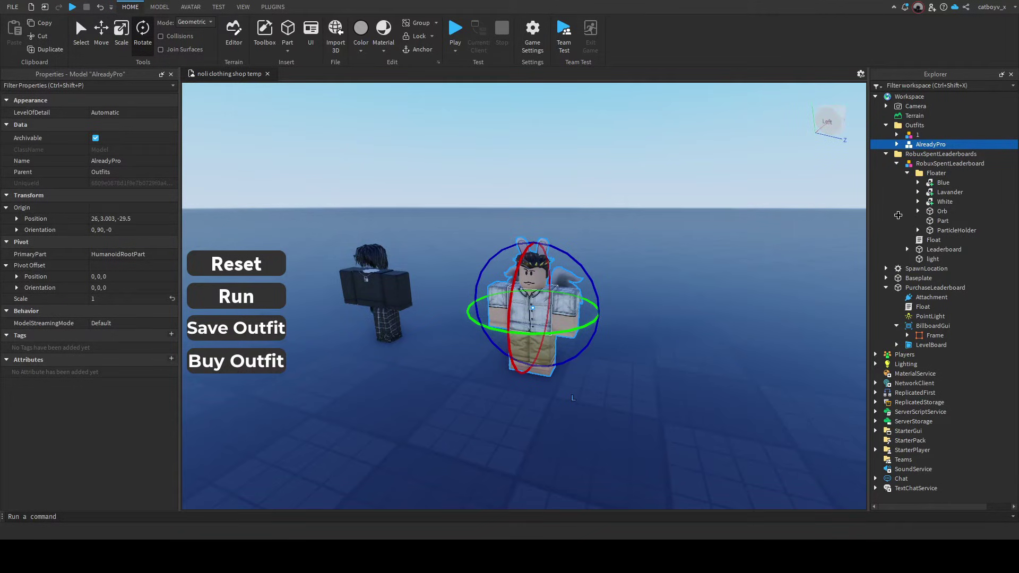
key("F2")
type("2")
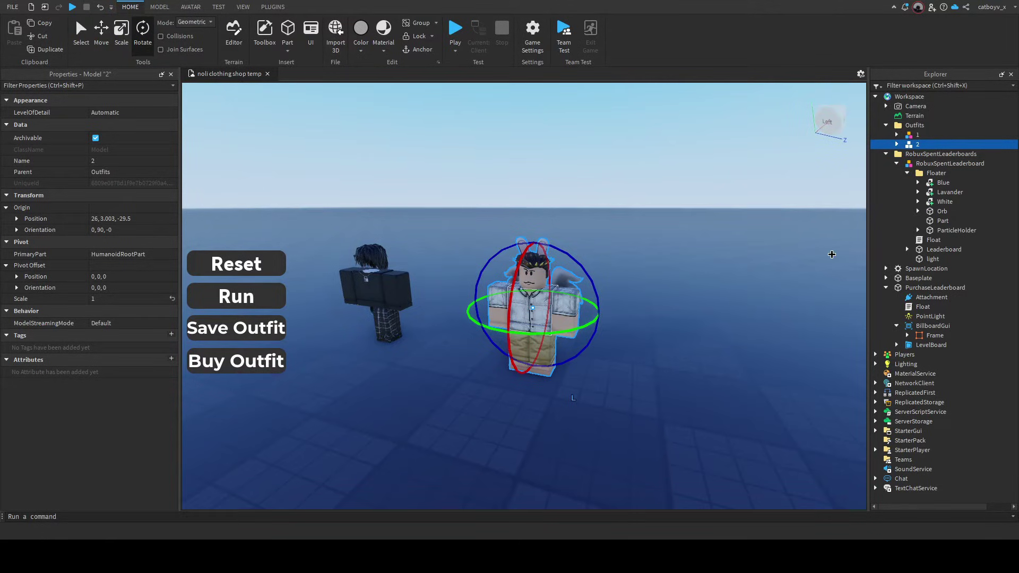
Expand model 2 and anchor the Angel accessory's Handle
left_click(898, 144)
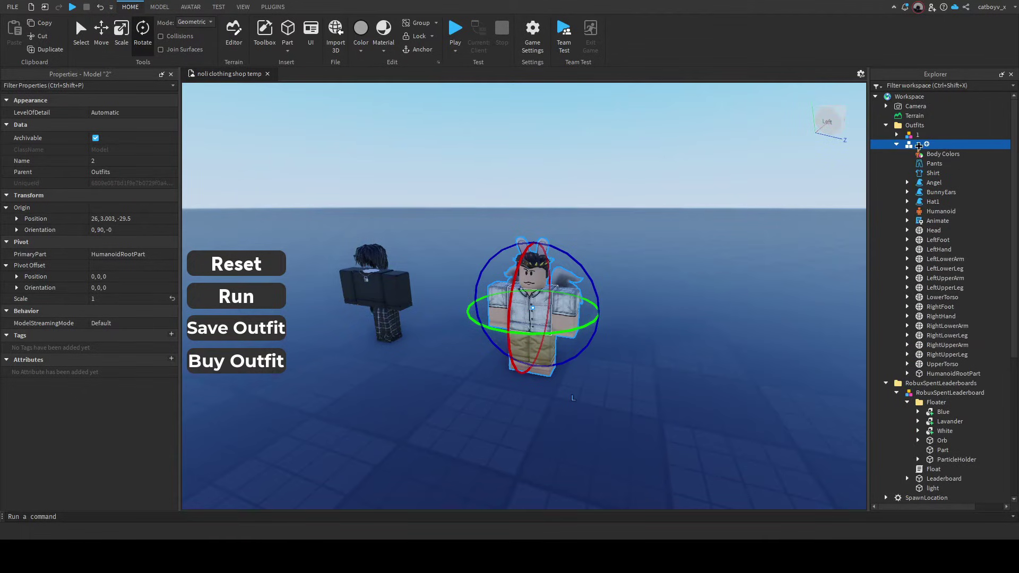
left_click(932, 183)
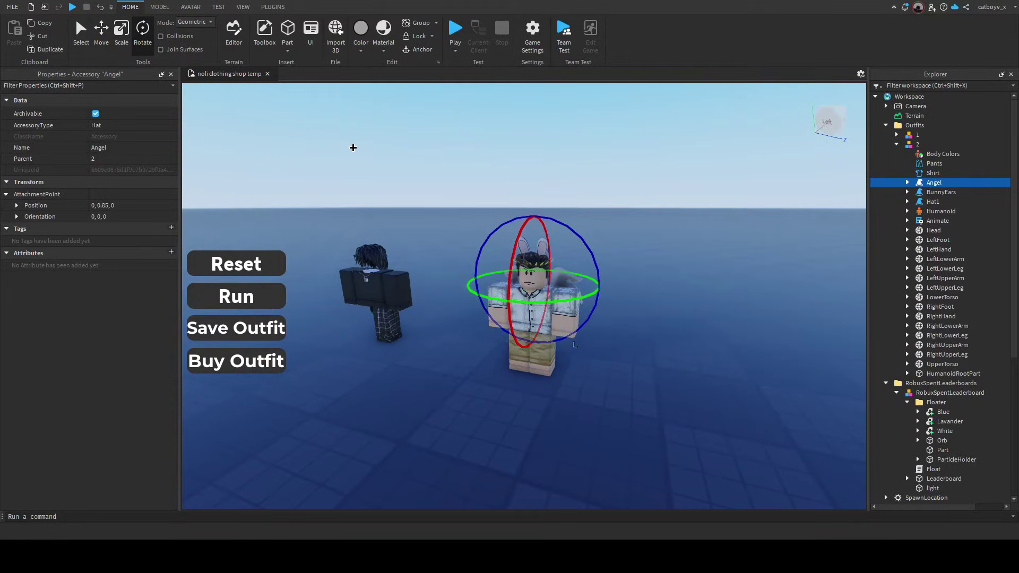
left_click(907, 182)
left_click(946, 202)
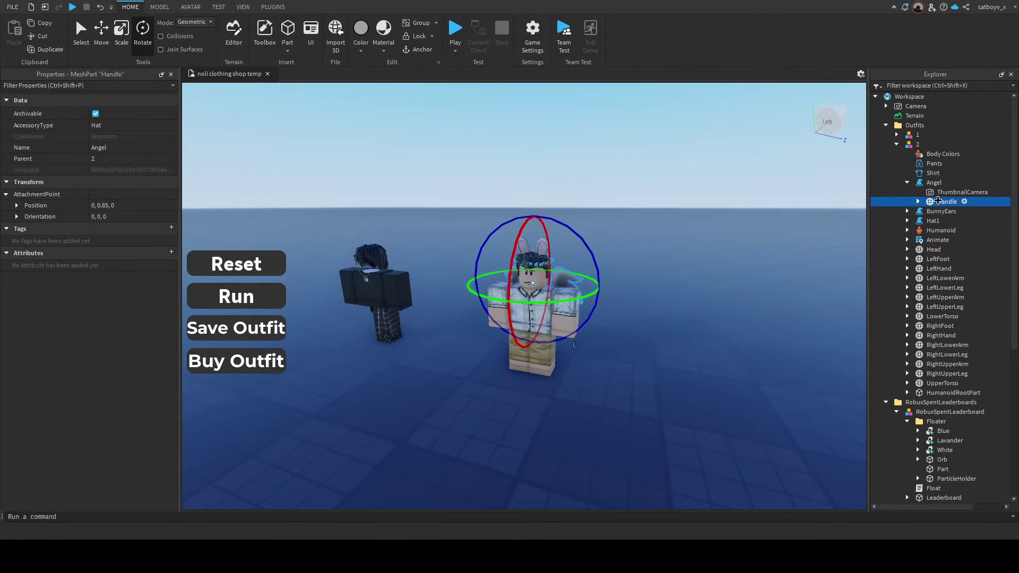
scroll(62, 268, "down", 2)
scroll(73, 279, "down", 2)
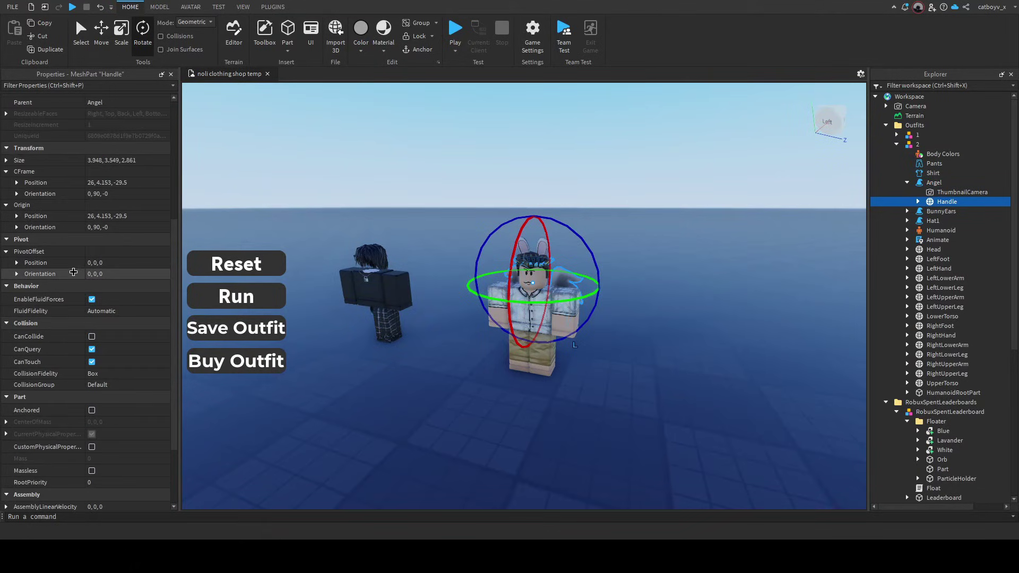
scroll(80, 291, "down", 2)
scroll(84, 298, "down", 1)
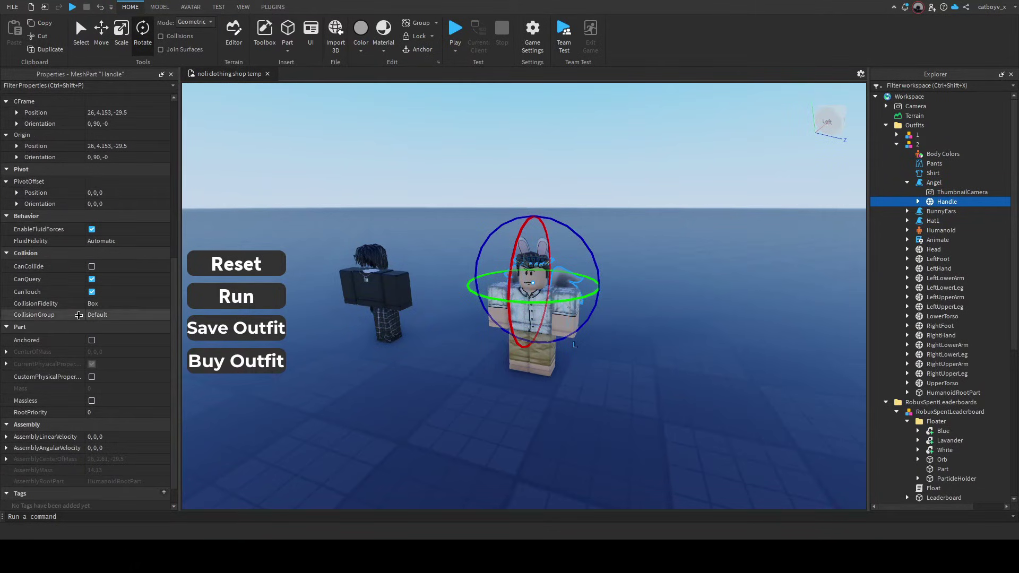
left_click(92, 339)
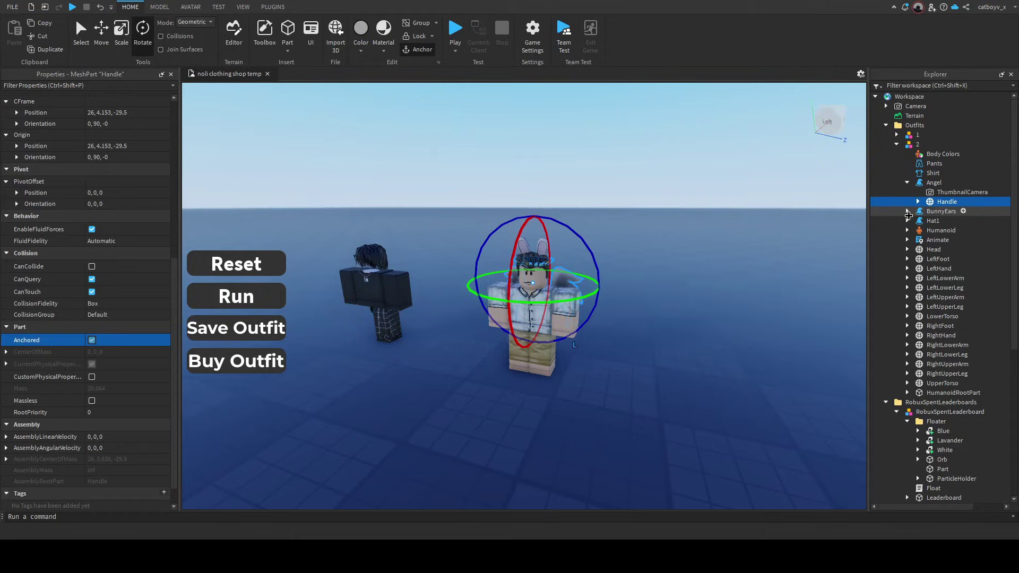
Anchor the BunnyEars and Hat1 handles, then expand the Humanoid
left_click(907, 210)
left_click(941, 211)
scroll(119, 334, "down", 1)
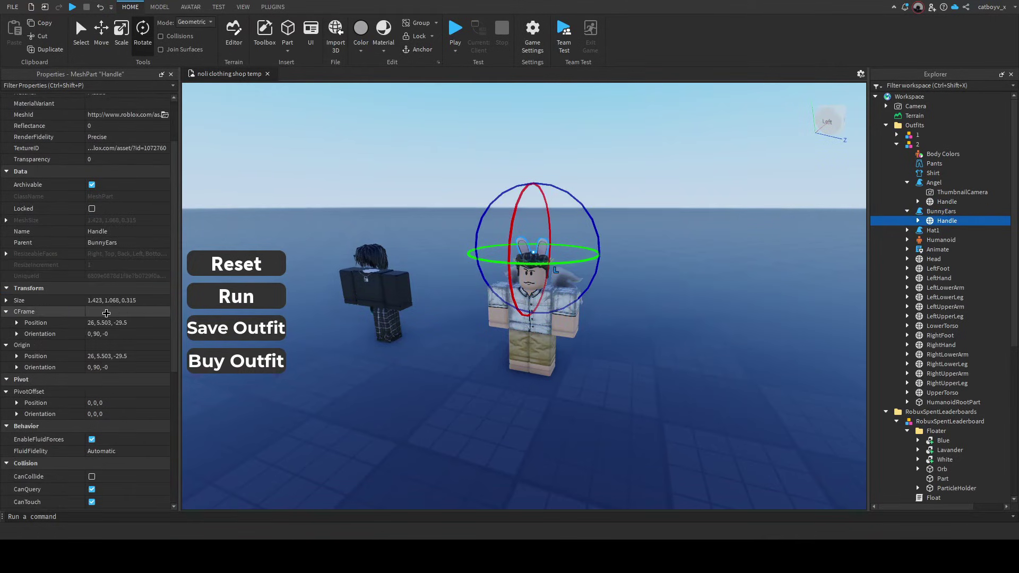
scroll(104, 351, "down", 1)
scroll(96, 358, "down", 2)
scroll(93, 370, "down", 1)
scroll(91, 371, "down", 1)
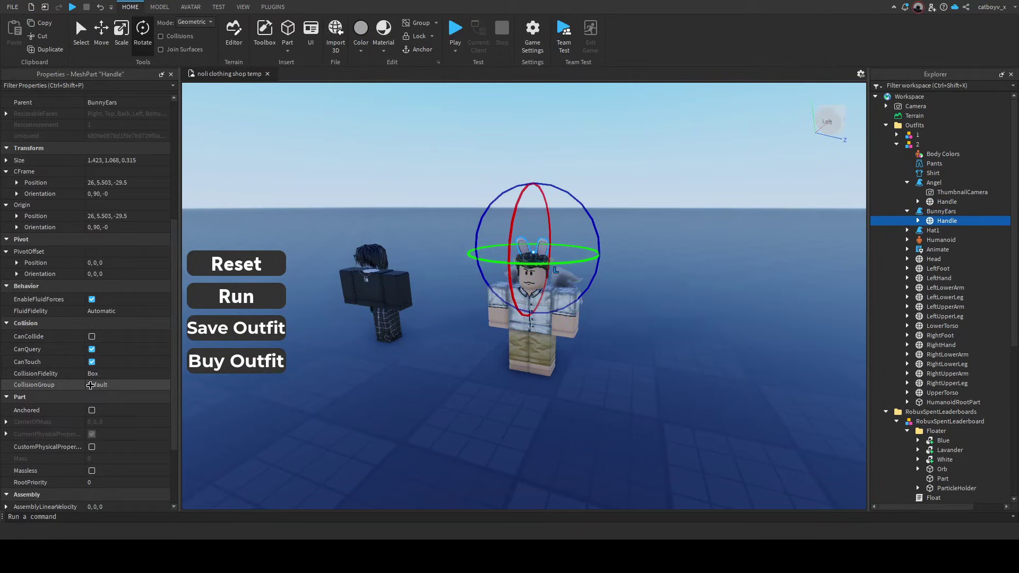
left_click(91, 410)
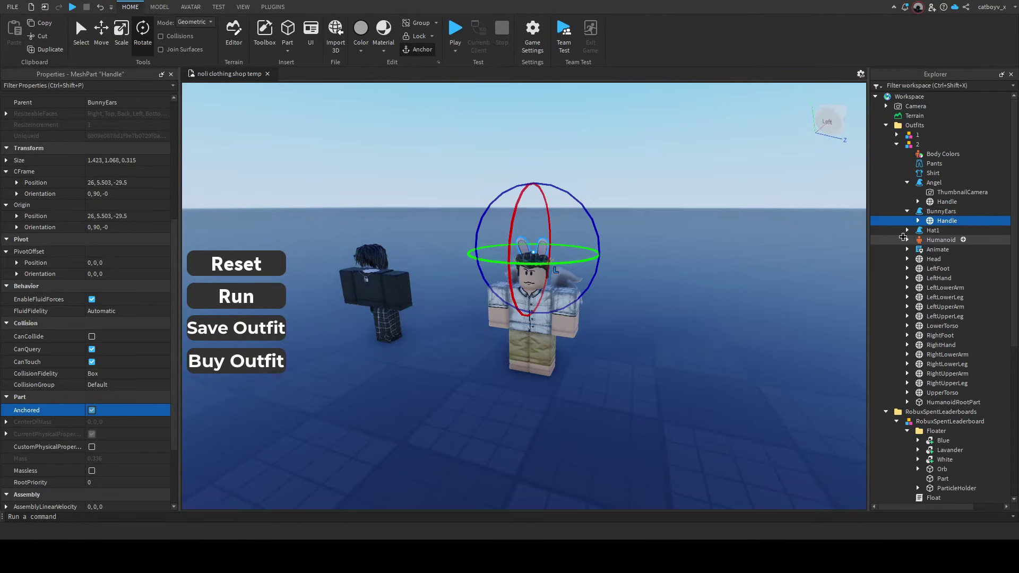
left_click(907, 231)
left_click(946, 239)
scroll(120, 350, "down", 1)
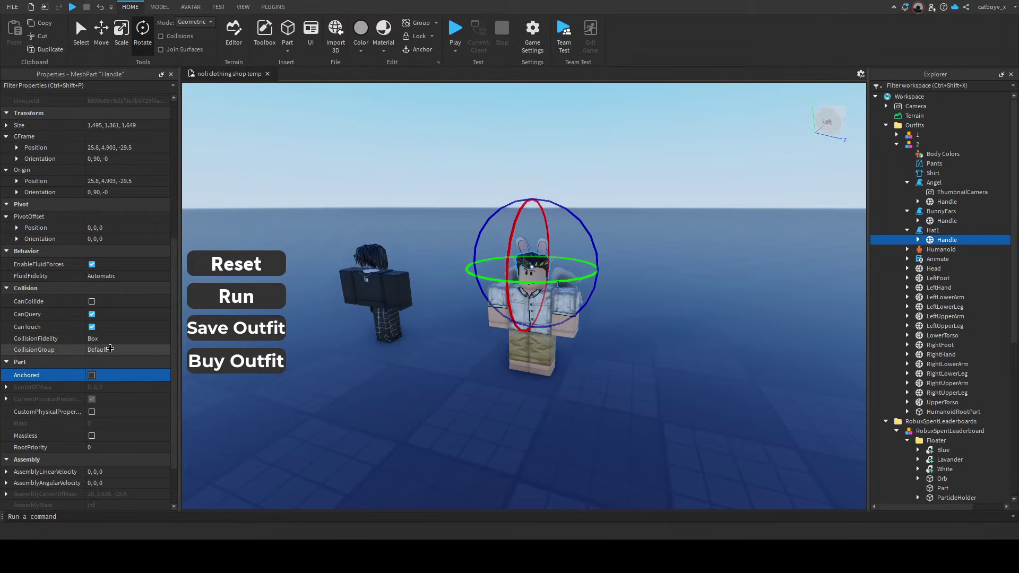
left_click(907, 250)
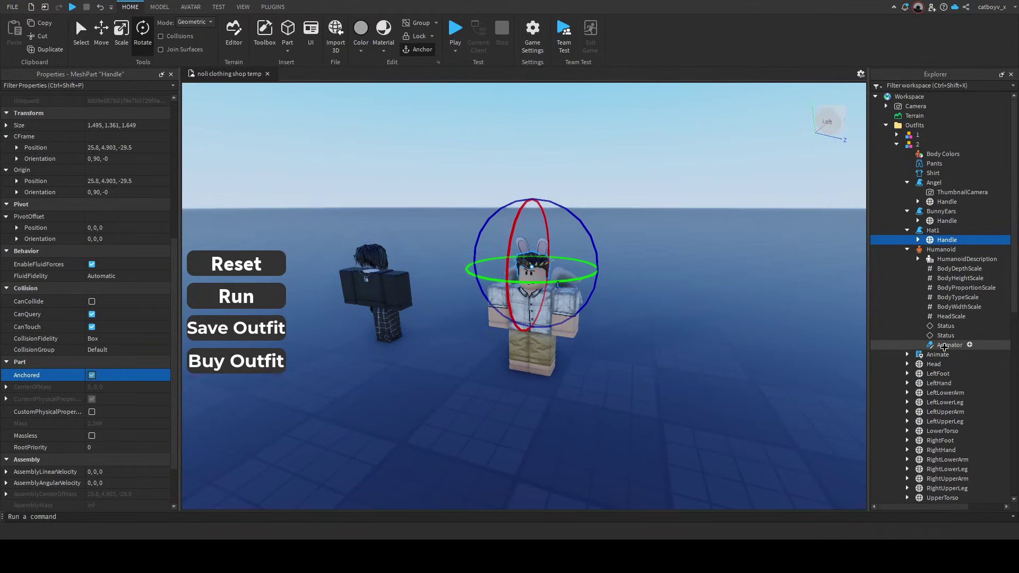
Delete model 2's Animate script and the Humanoid's Animator, then collapse the Humanoid
left_click(936, 354)
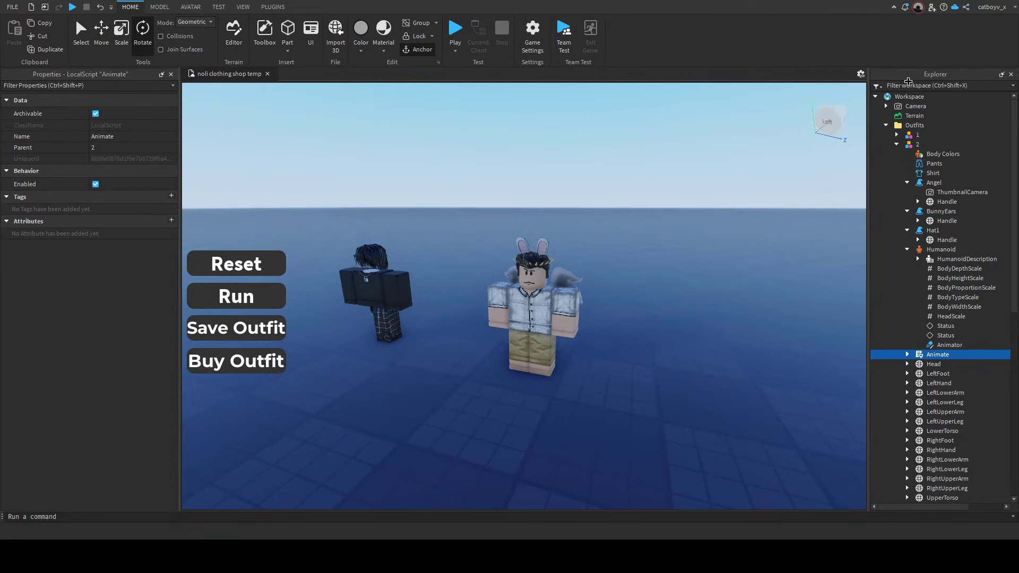
key("Delete")
left_click(975, 340)
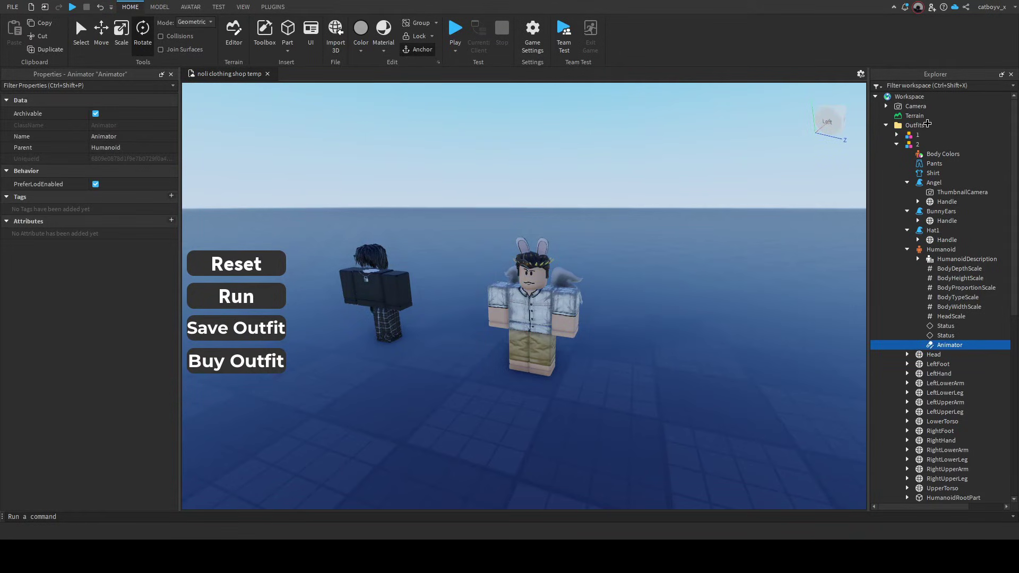
key("Delete")
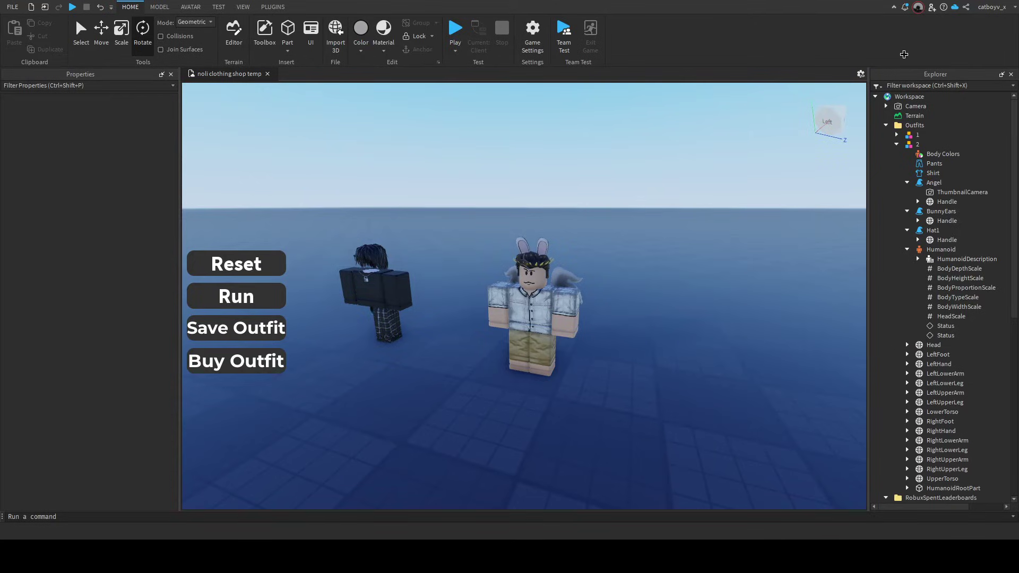
left_click(907, 249)
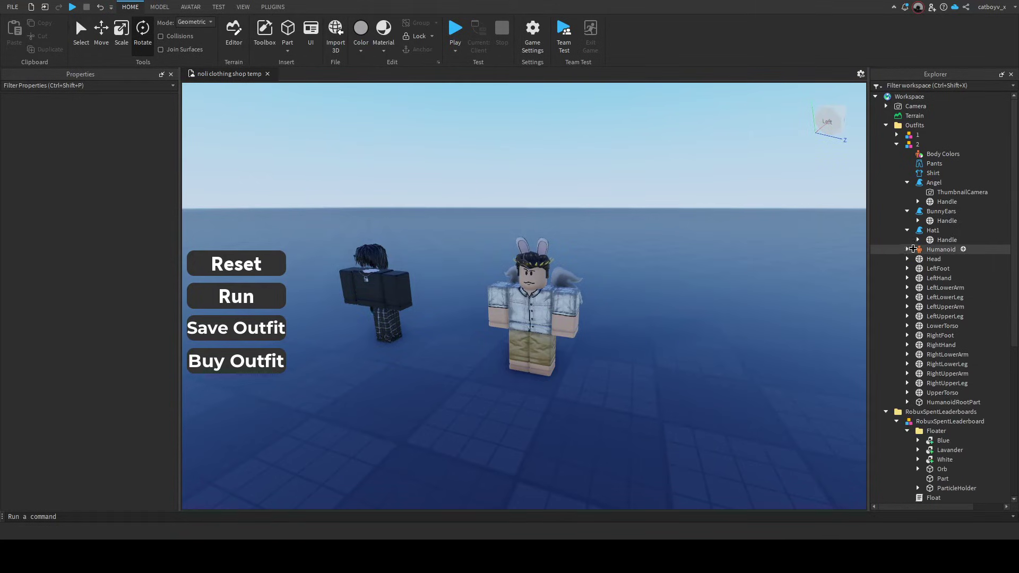
Tick Anchored on model 2's HumanoidRootPart and deselect it
left_click(907, 402)
left_click(939, 402)
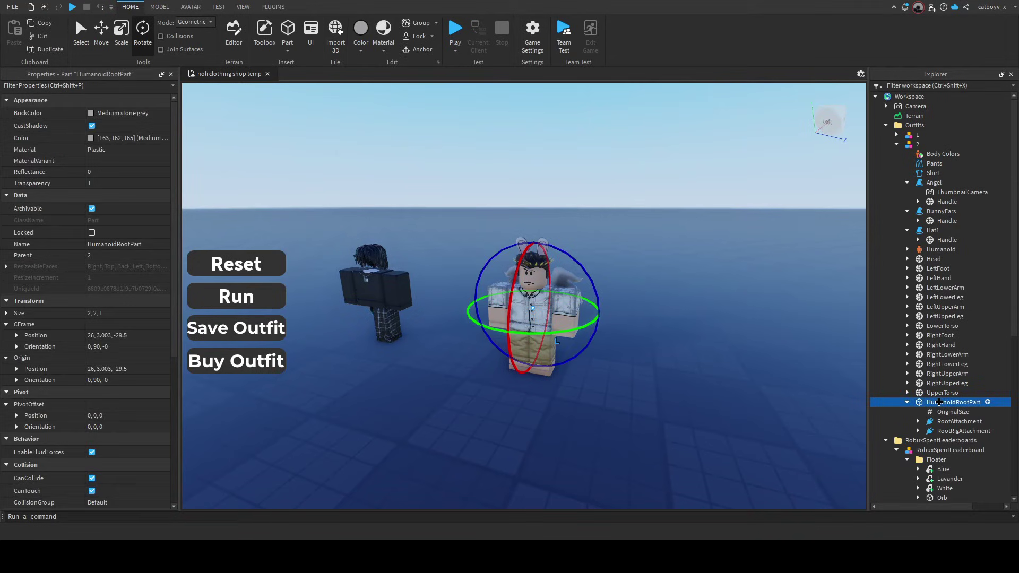
scroll(92, 374, "down", 2)
scroll(92, 382, "down", 1)
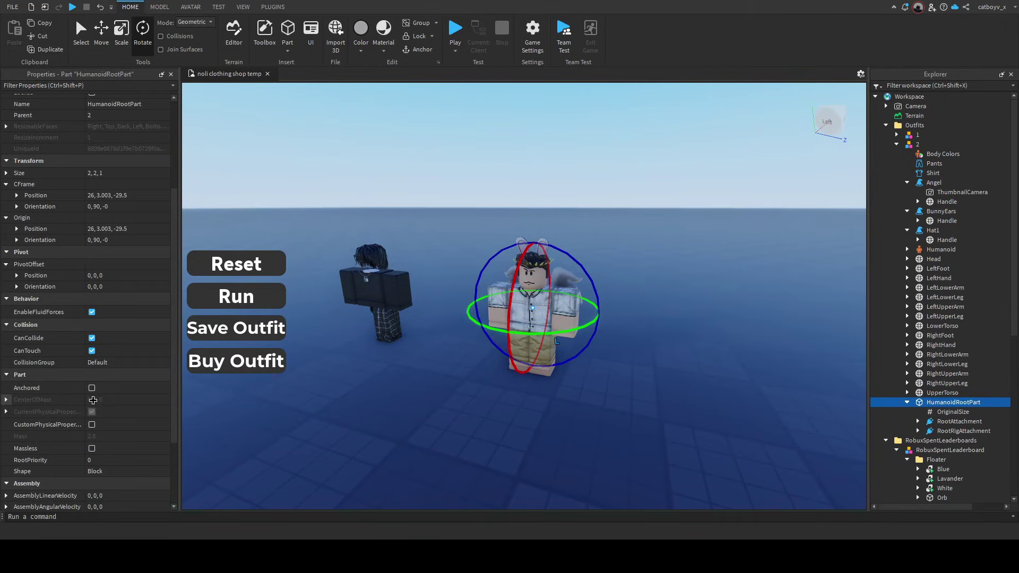
left_click(93, 388)
left_click(907, 402)
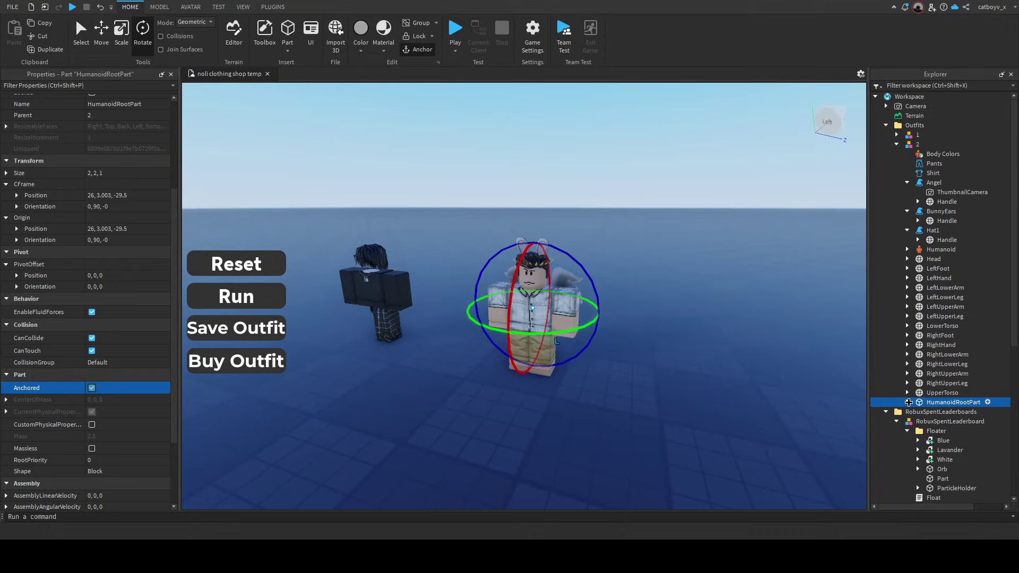
left_click(908, 394)
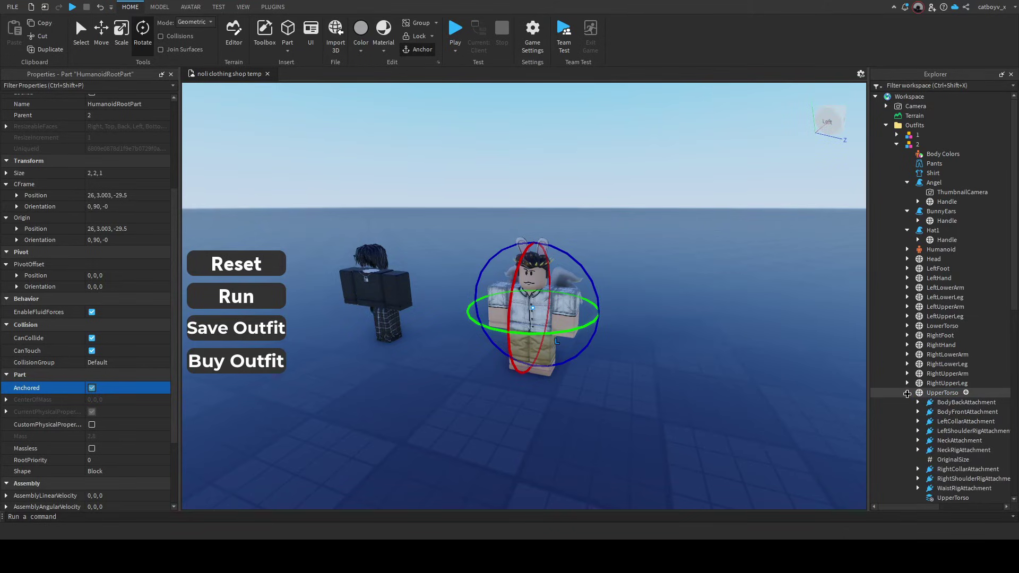
left_click(907, 393)
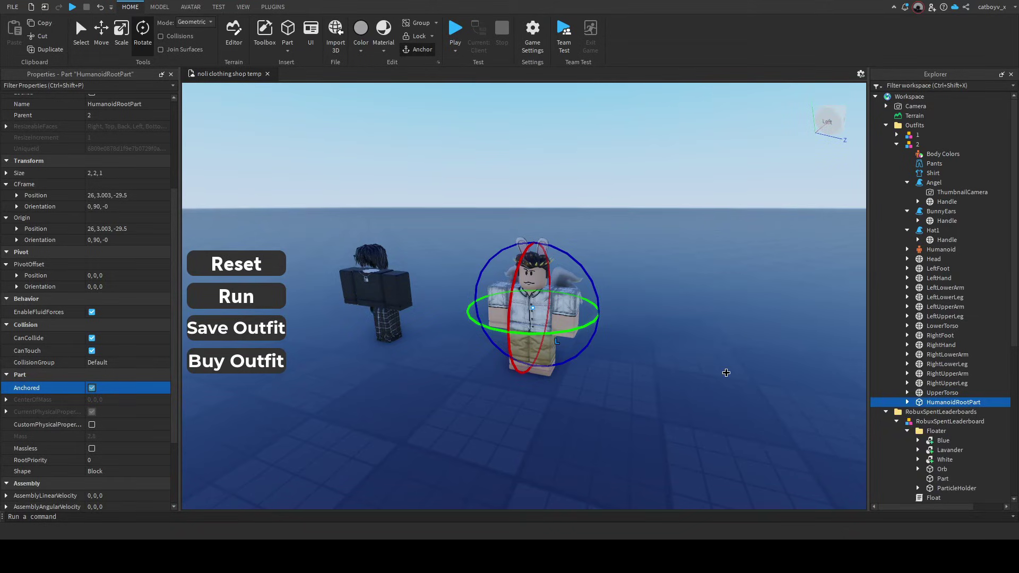
left_click(726, 372)
scroll(694, 371, "up", 2)
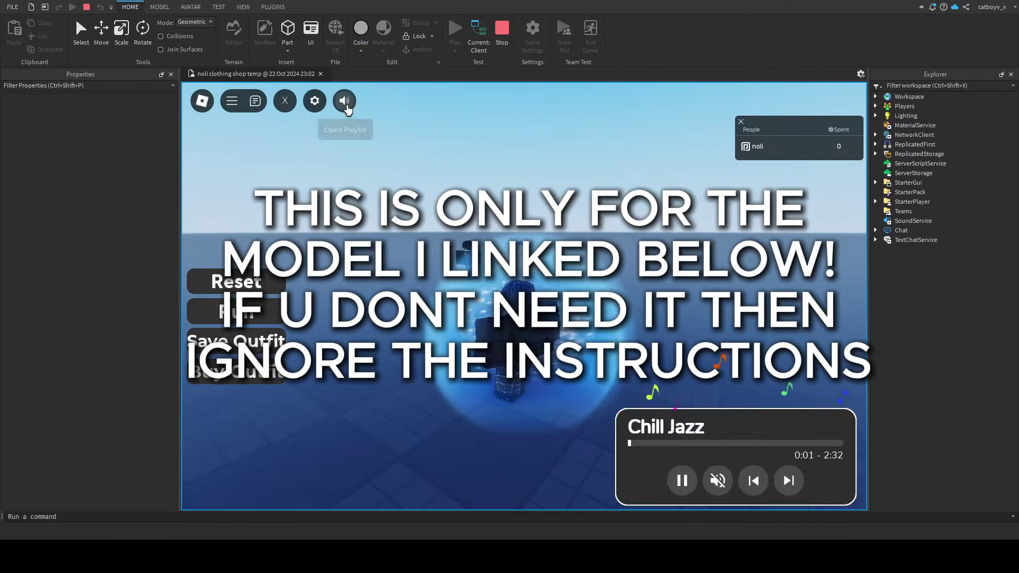
Pause the music, open the mannequin's outfit panel, and try buying Bunny Ears and Brown Hair
left_click(683, 480)
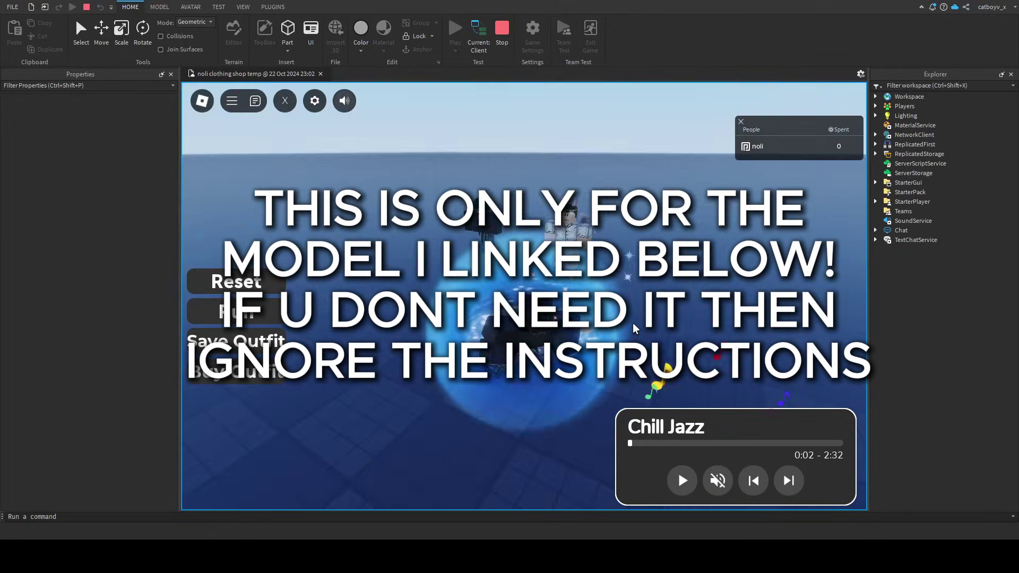
left_click(588, 264)
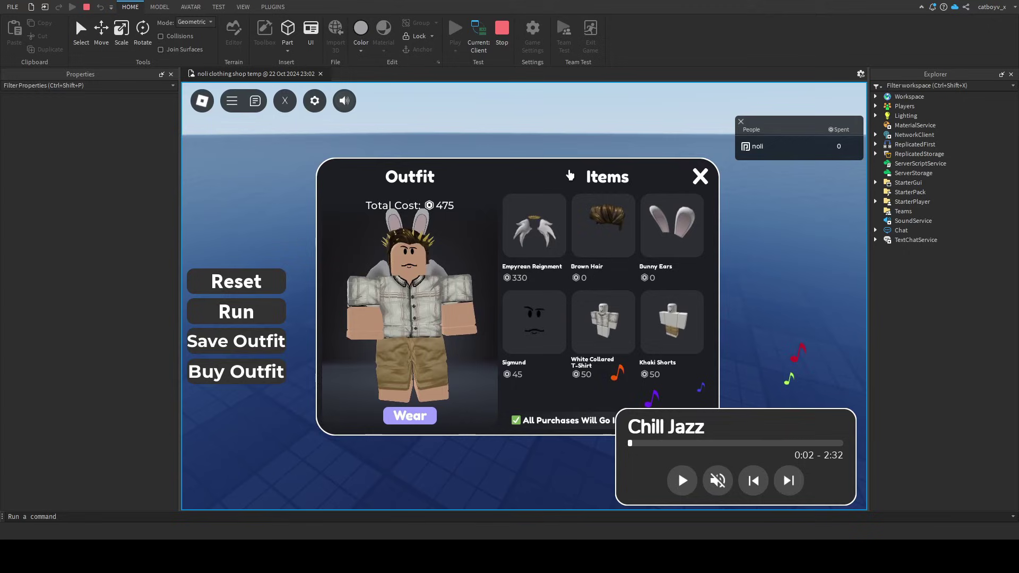
left_click(690, 215)
mouse_move(680, 210)
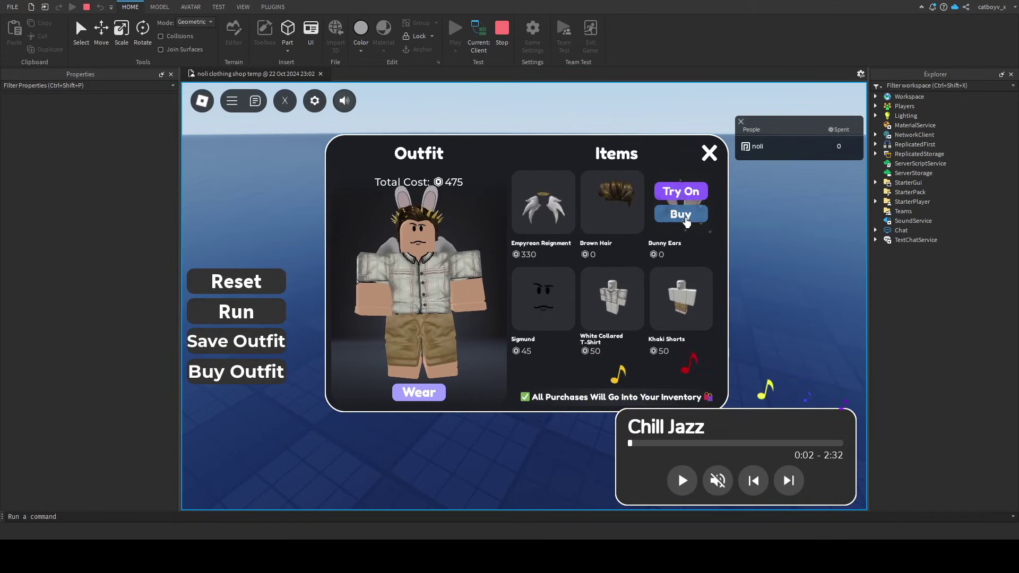
left_click(511, 334)
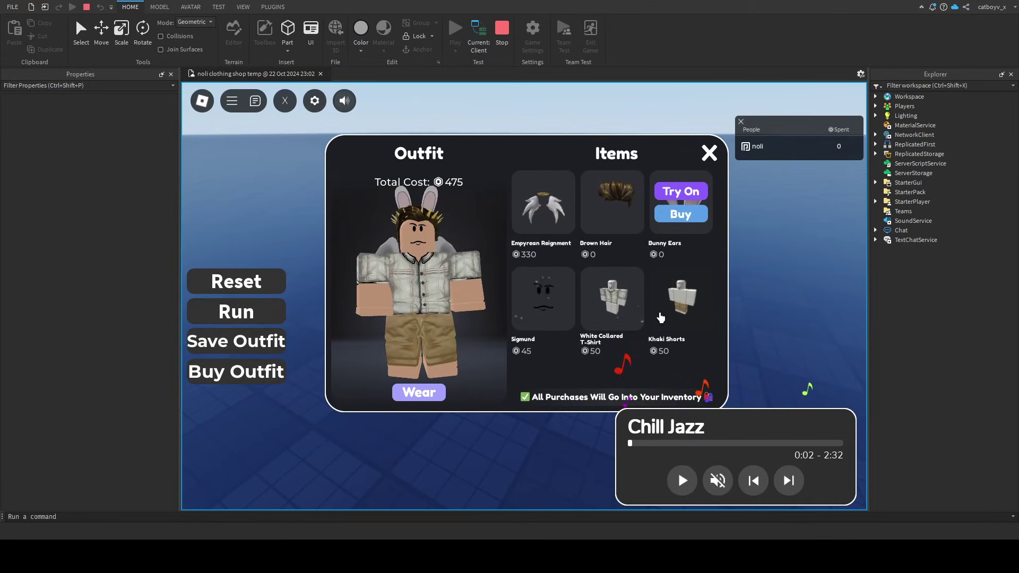
left_click(611, 217)
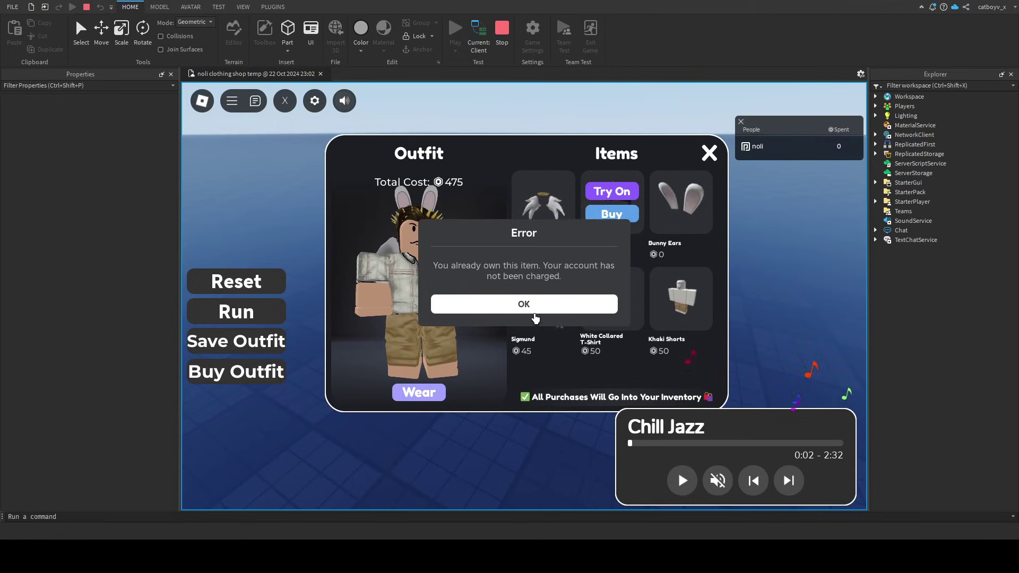
left_click(523, 326)
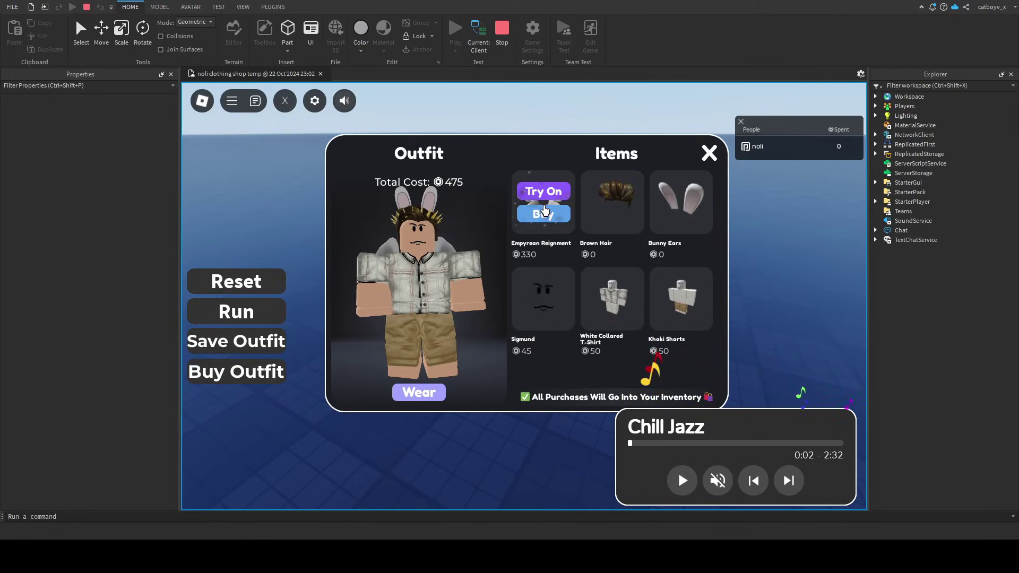
key("Tab")
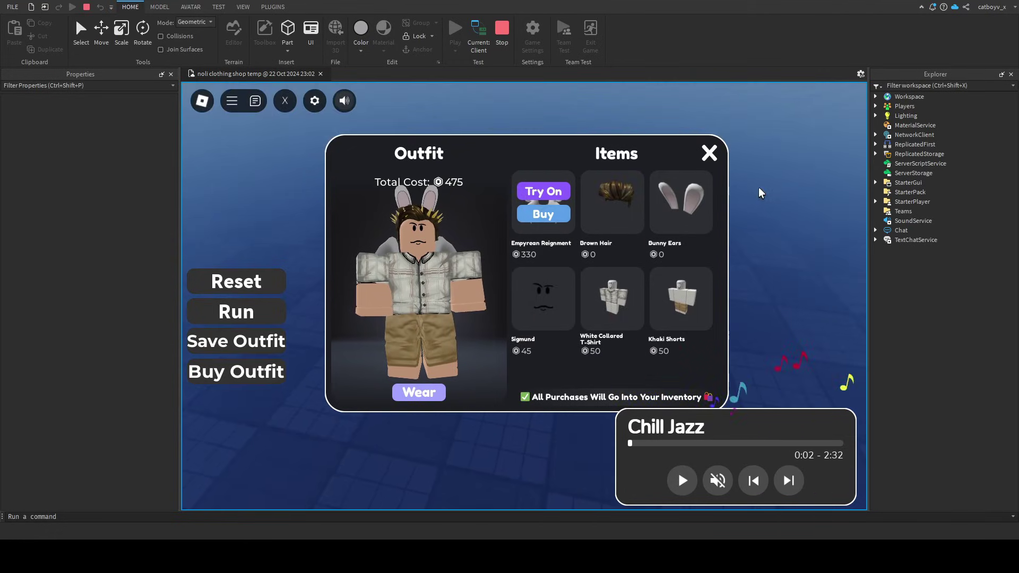
Close the outfit panel, walk the avatar, and toggle it to running
left_click(709, 154)
key("w")
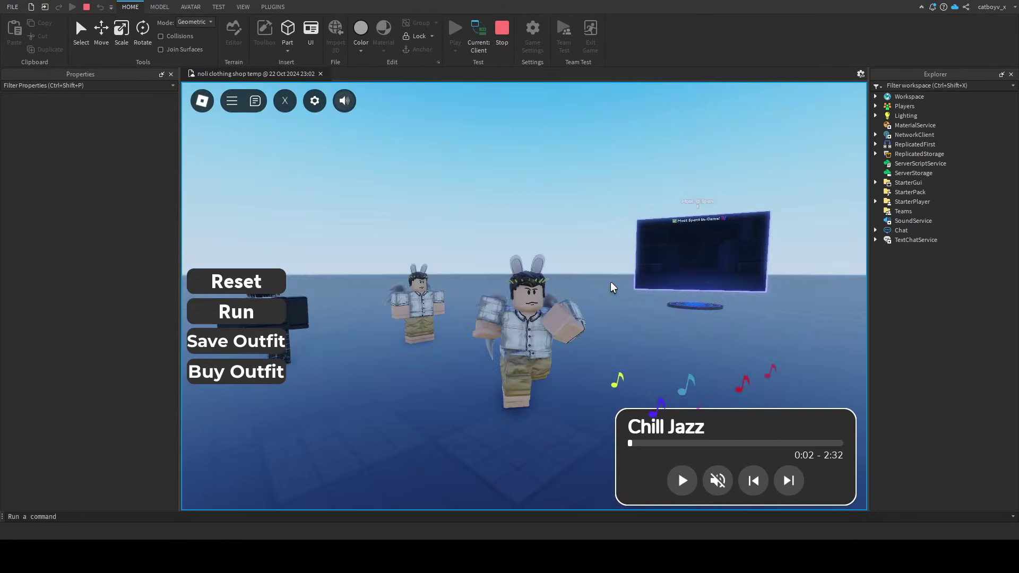
right_click_drag(610, 281, 614, 285)
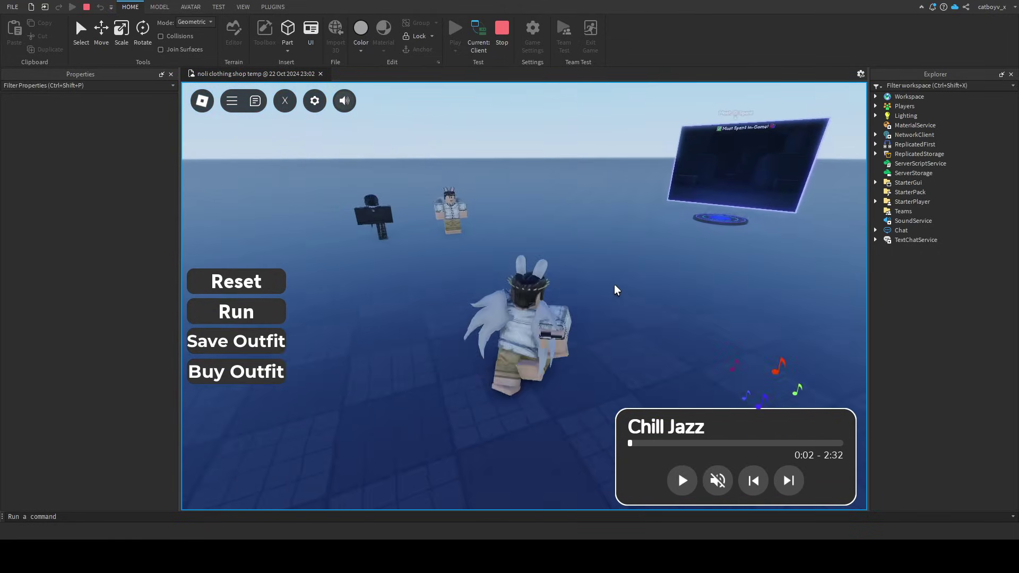
left_click(236, 311)
Open and close Save Outfit, then try buying an unowned item in Buy Outfit
left_click(285, 347)
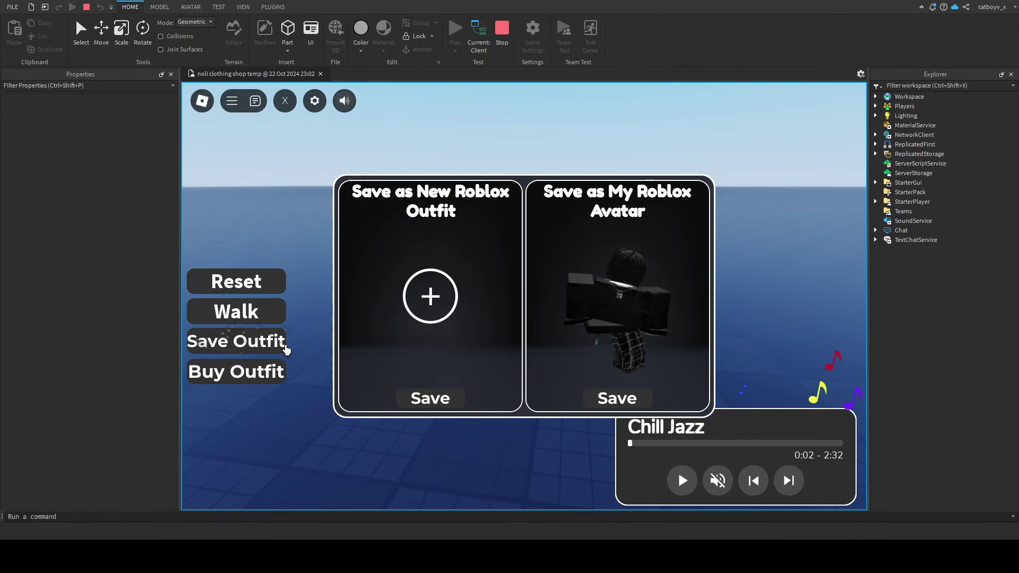
left_click(249, 343)
left_click(245, 368)
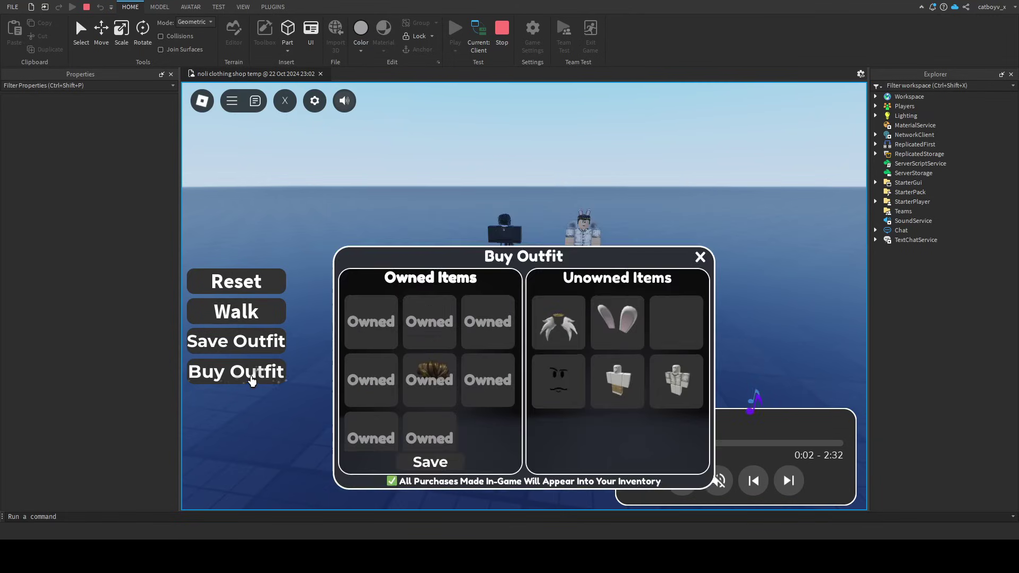
left_click(586, 253)
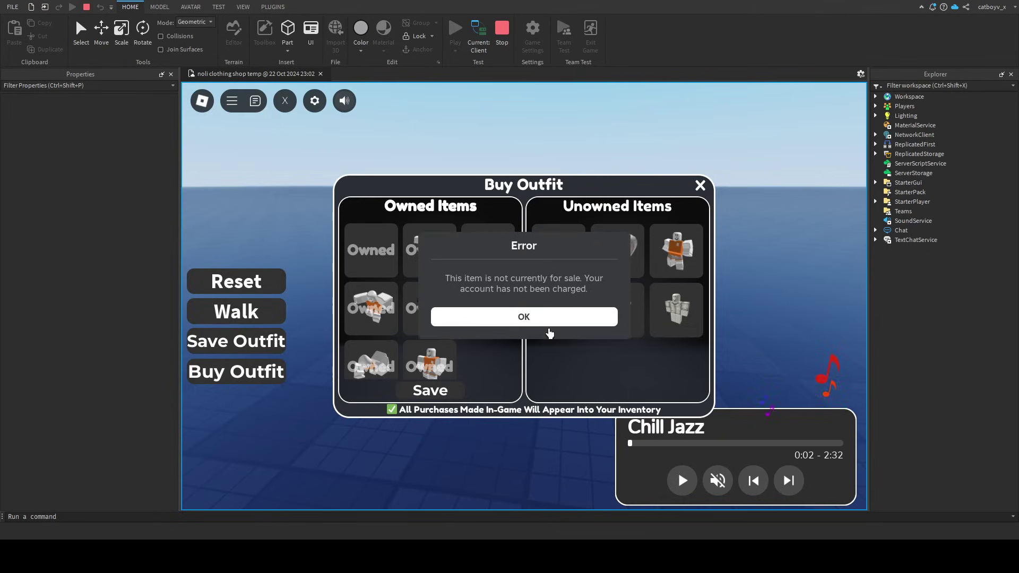
left_click(546, 333)
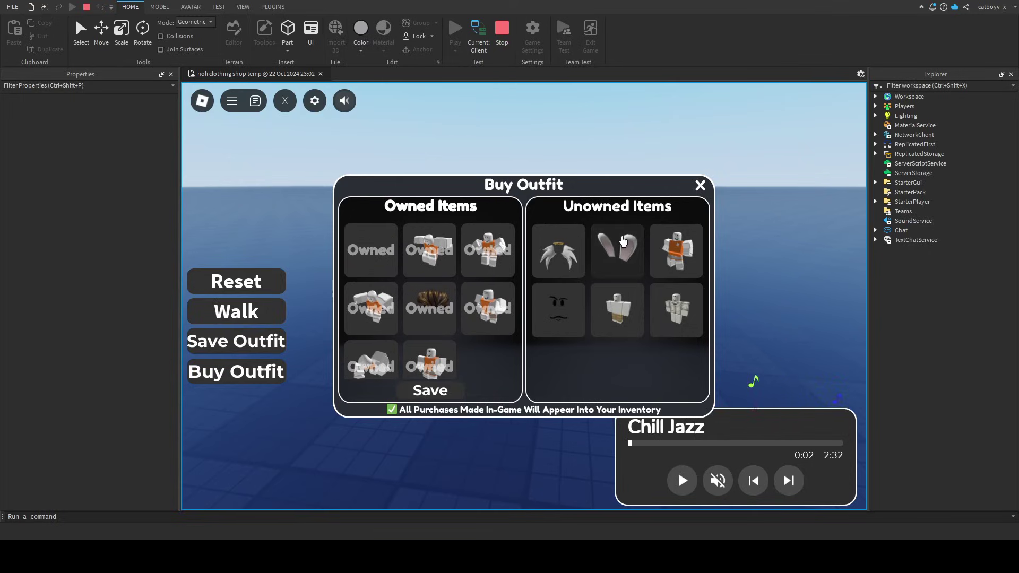
left_click(701, 185)
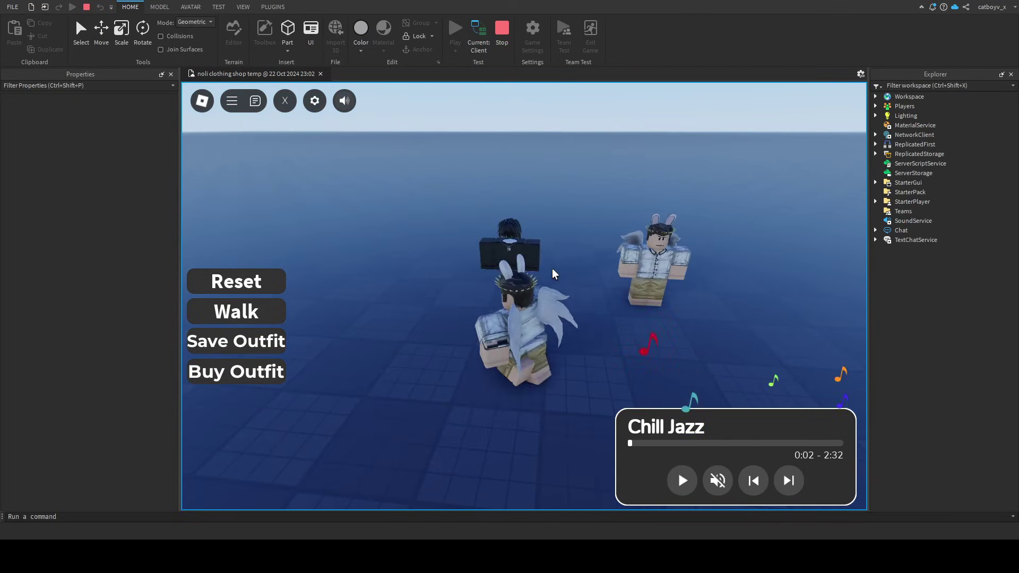
Wear a mannequin's outfit and close its panel
left_click(660, 265)
left_click(505, 250)
left_click(701, 186)
left_click(602, 255)
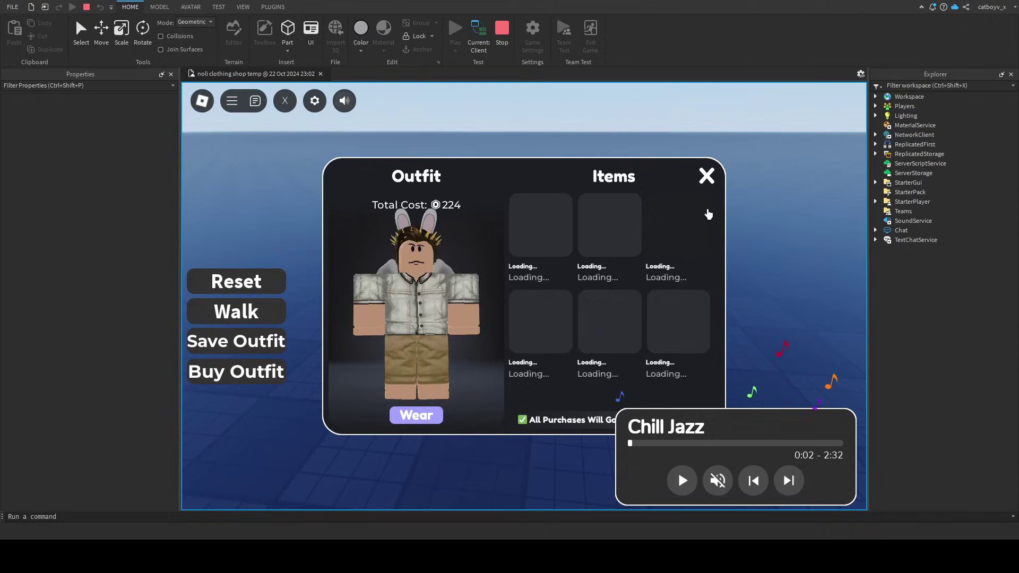
left_click(705, 178)
Walk the avatar to the Most Spent board and back toward Live Purchases
key("w")
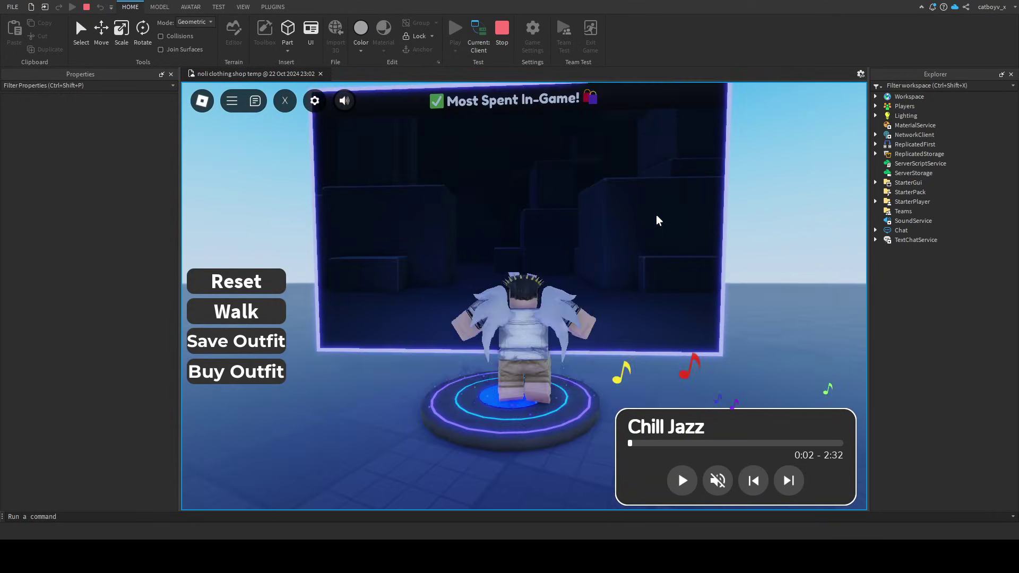
key("s")
key("d")
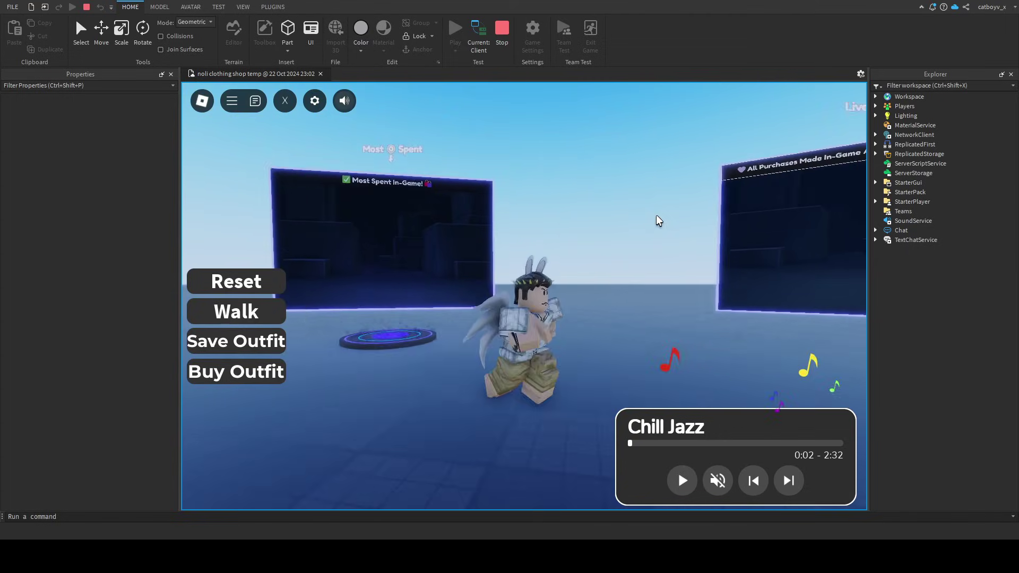